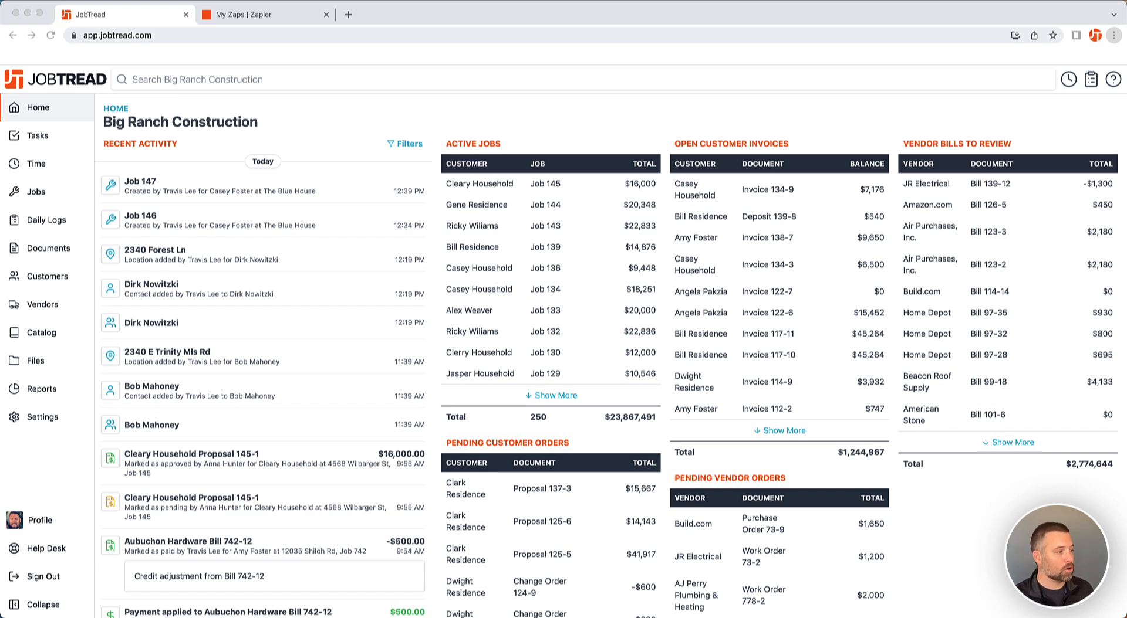
Examine the options of the Job Status custom field in the jobs custom fields settings
click(51, 414)
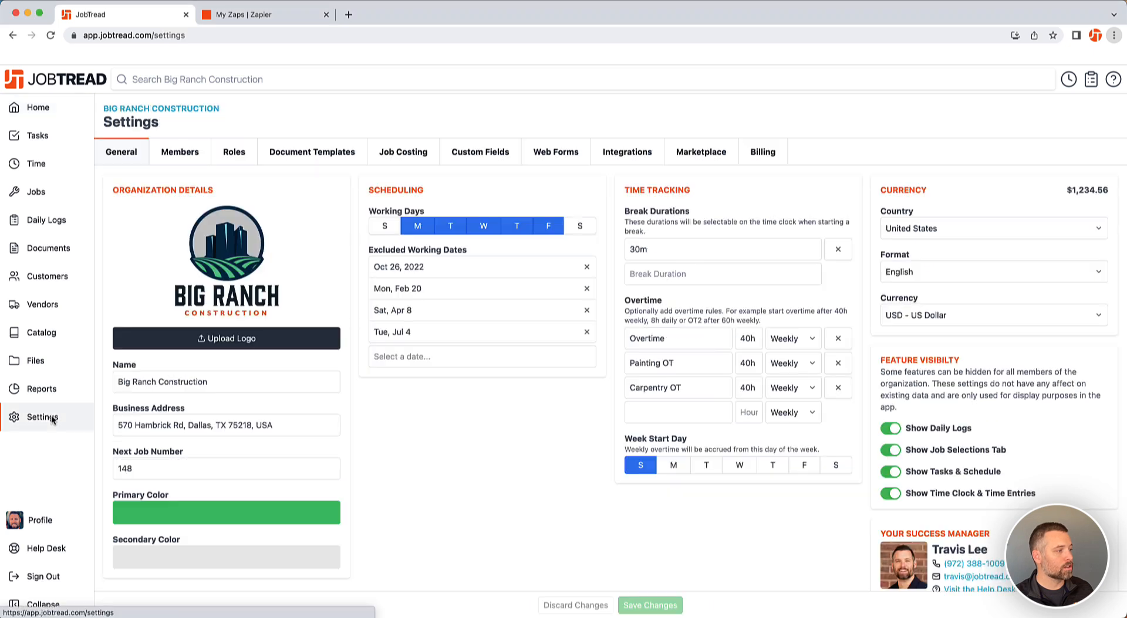
click(513, 154)
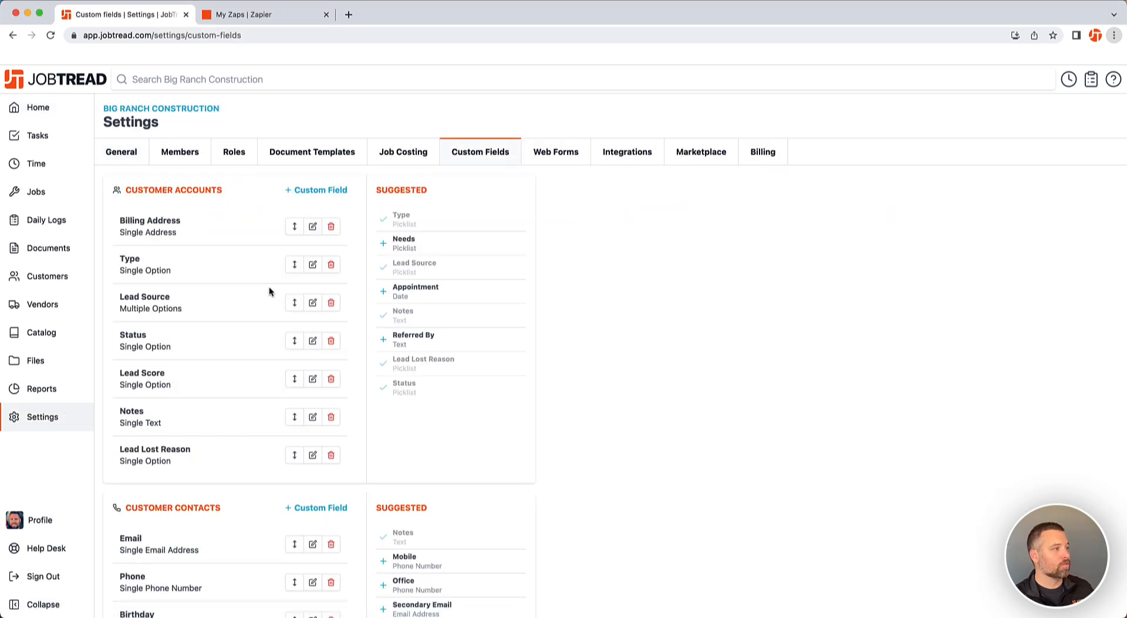
scroll(270, 292, down, 10)
scroll(270, 290, down, 10)
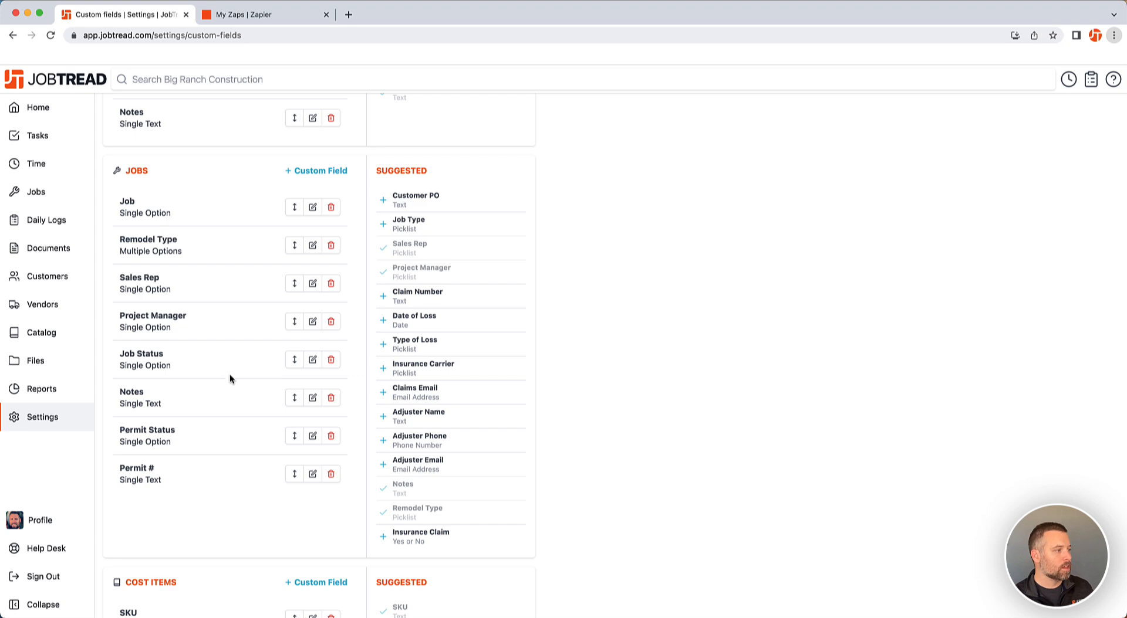
click(313, 360)
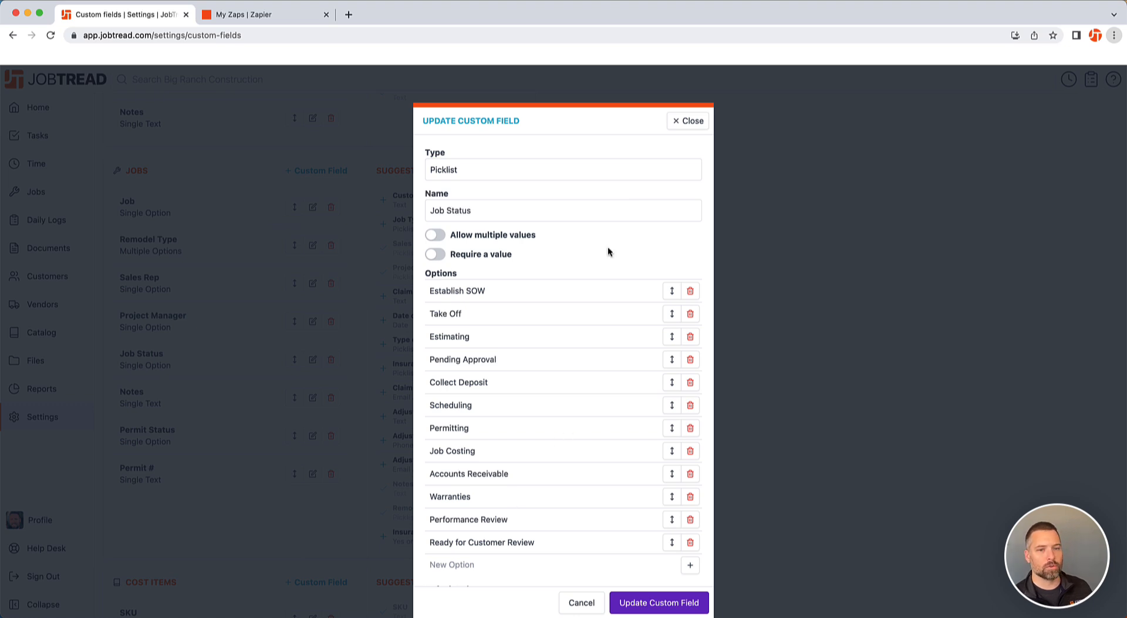
scroll(613, 245, down, 1)
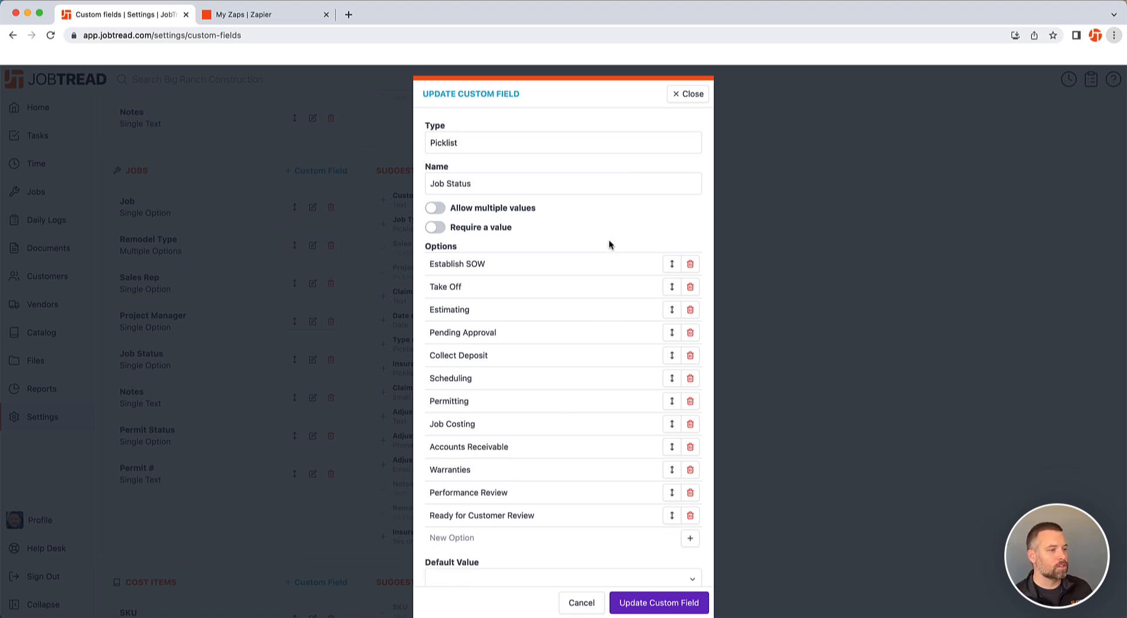
scroll(616, 233, up, 1)
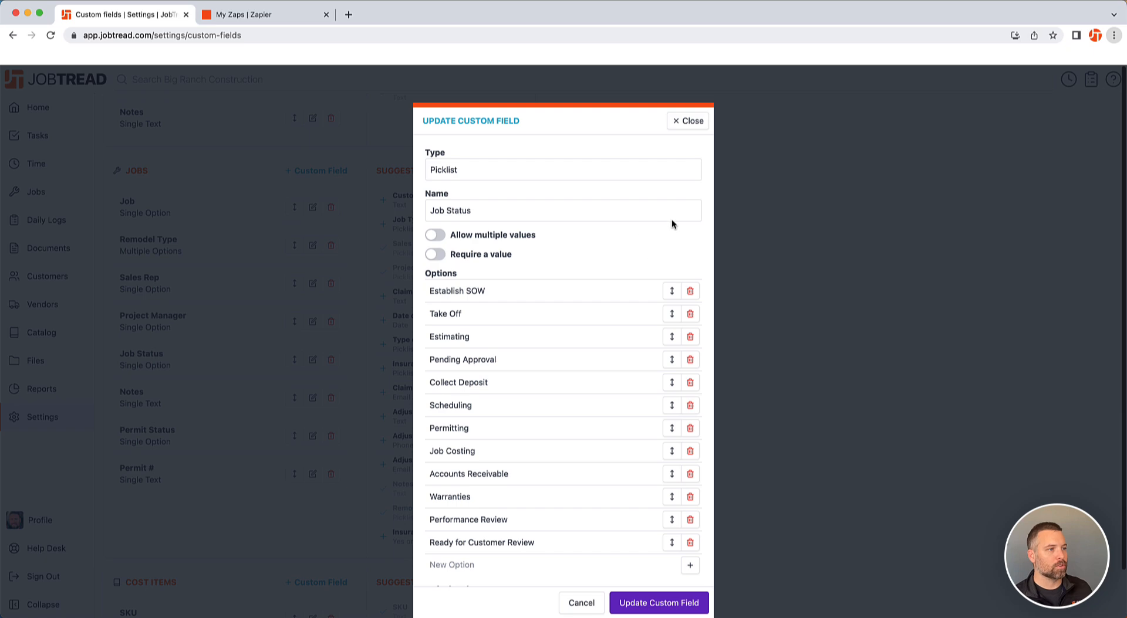
click(684, 122)
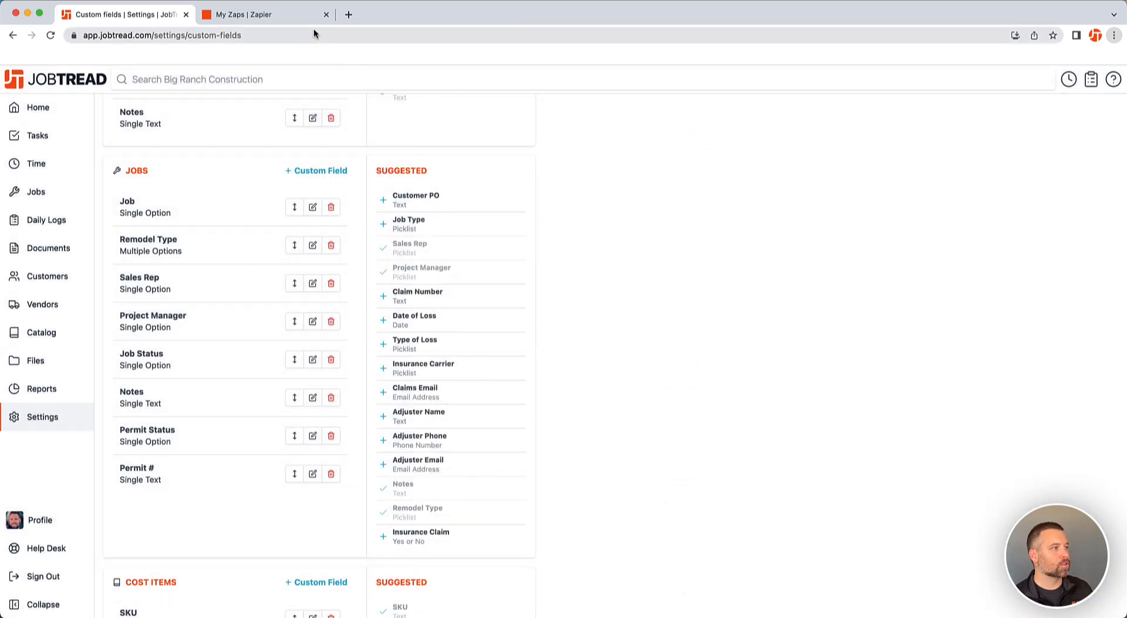
Switch to Zapier and start a new Zap connecting JobTread with Gmail
click(300, 17)
click(107, 224)
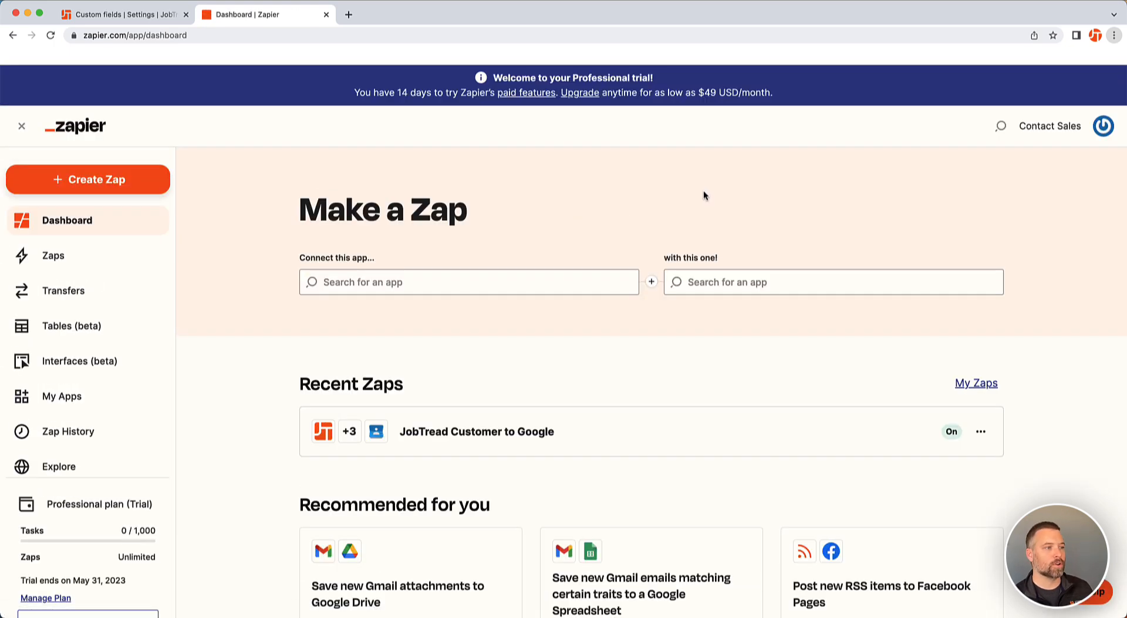
click(490, 280)
text(jobtread)
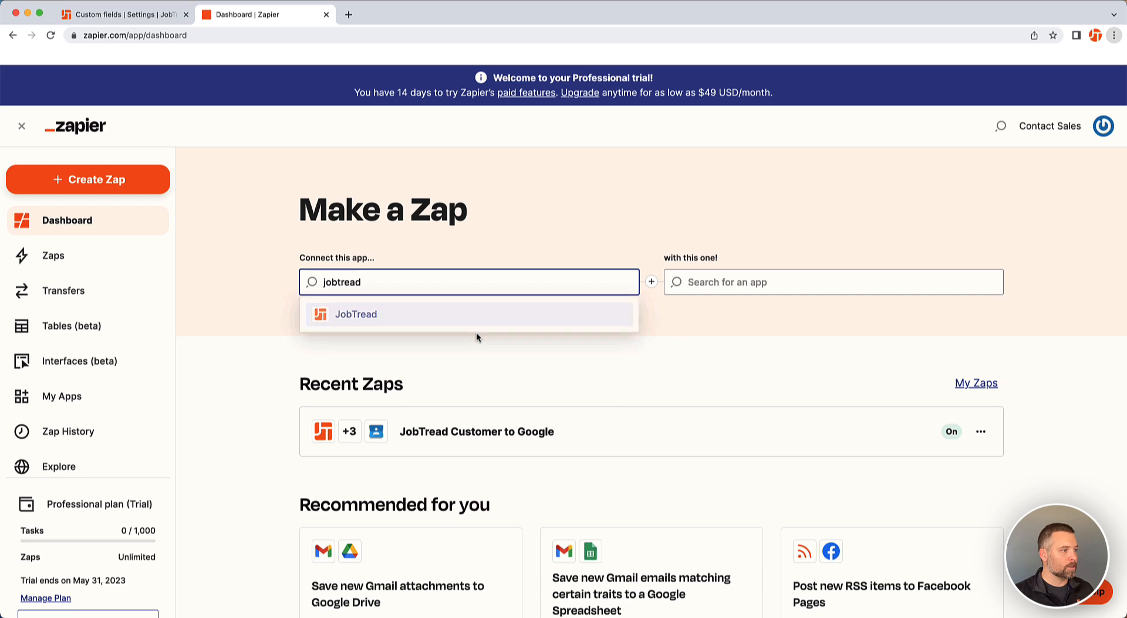
click(481, 322)
click(752, 284)
text(gmail)
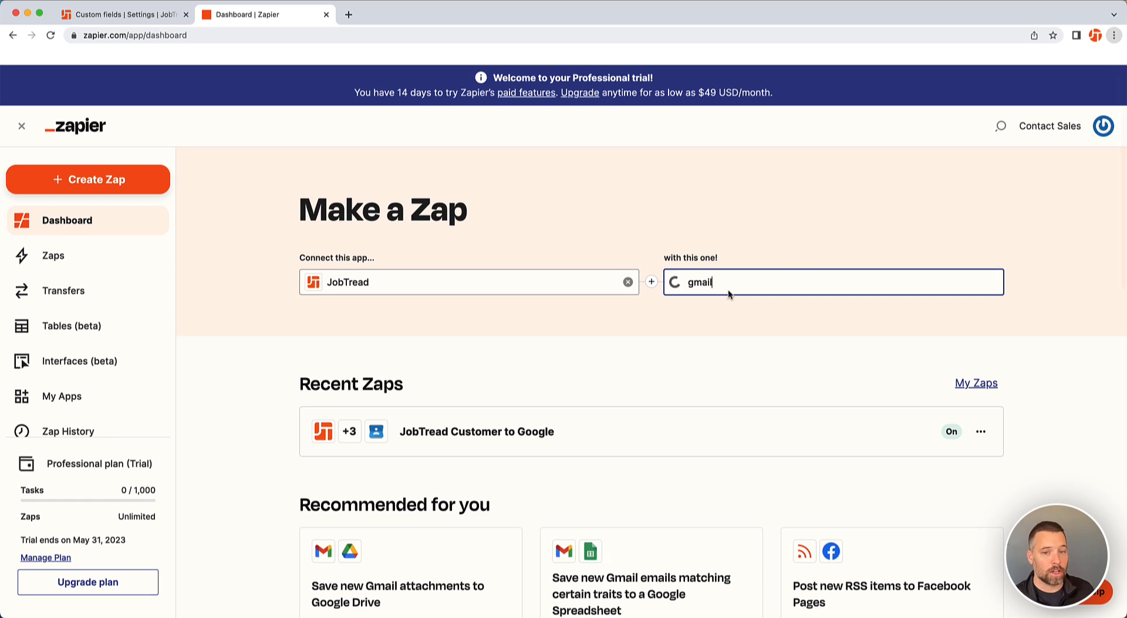
click(730, 310)
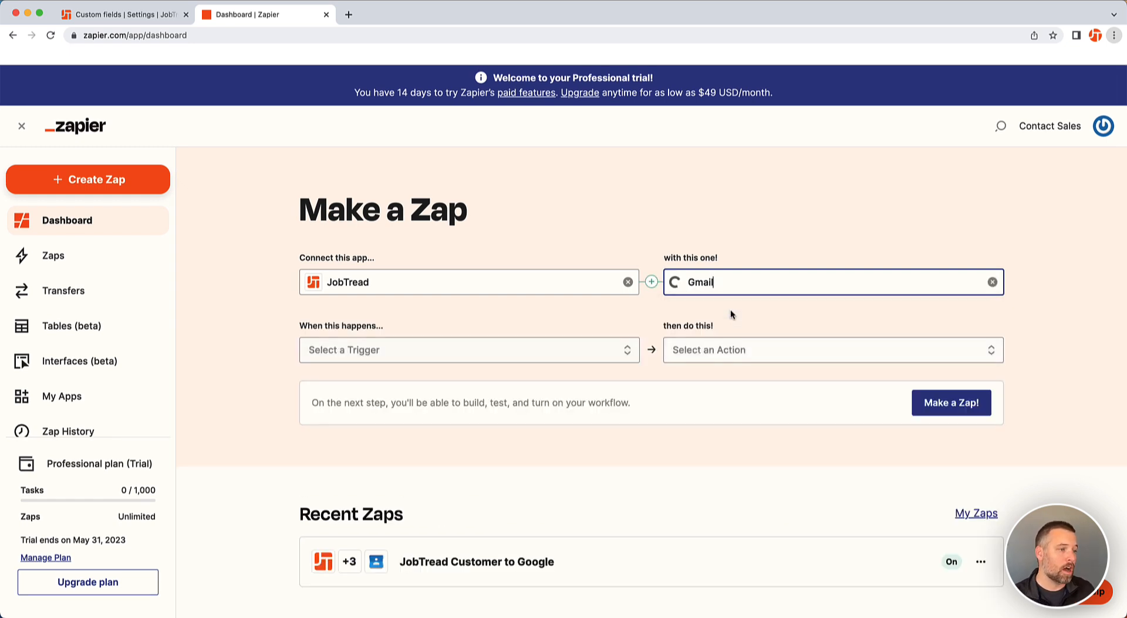
Choose Job Updated as the JobTread trigger event
click(482, 353)
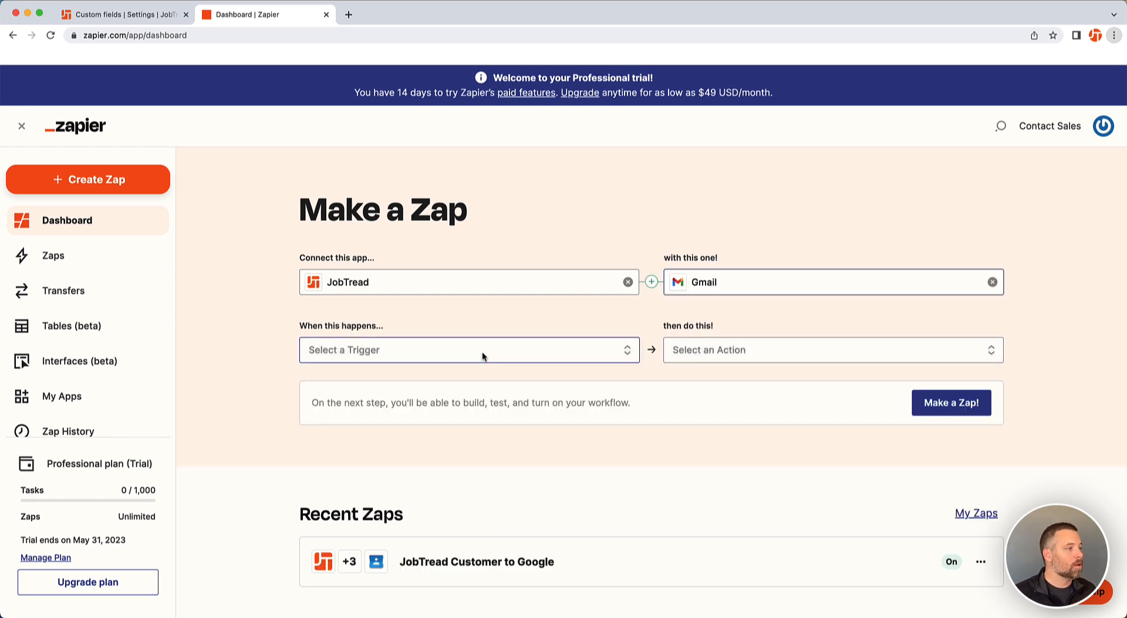
scroll(445, 397, down, 5)
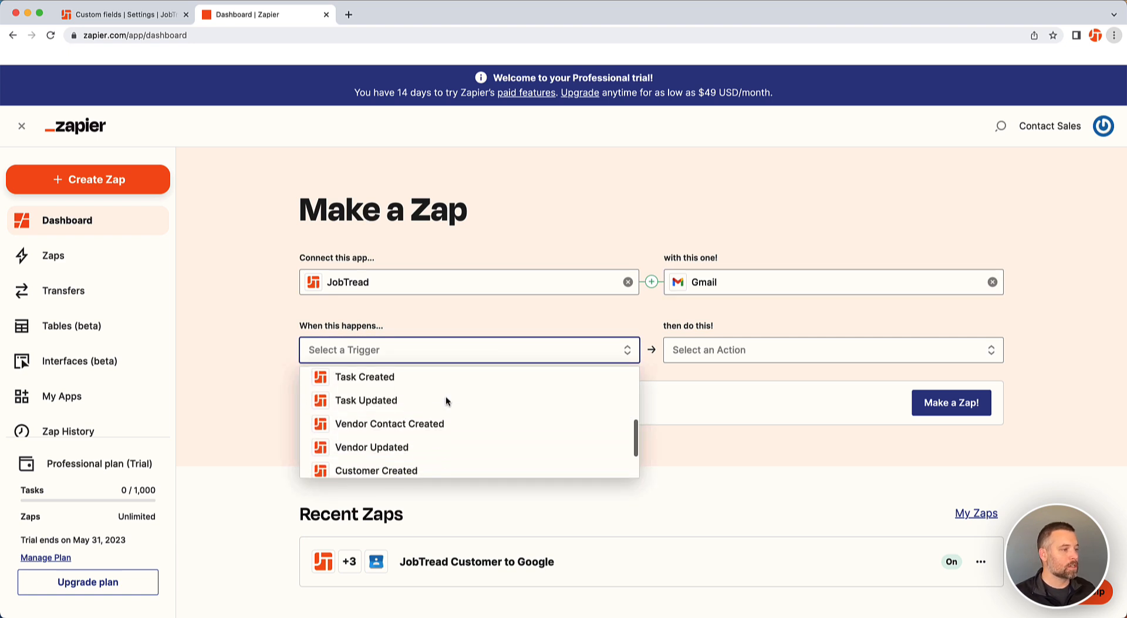
scroll(446, 397, down, 4)
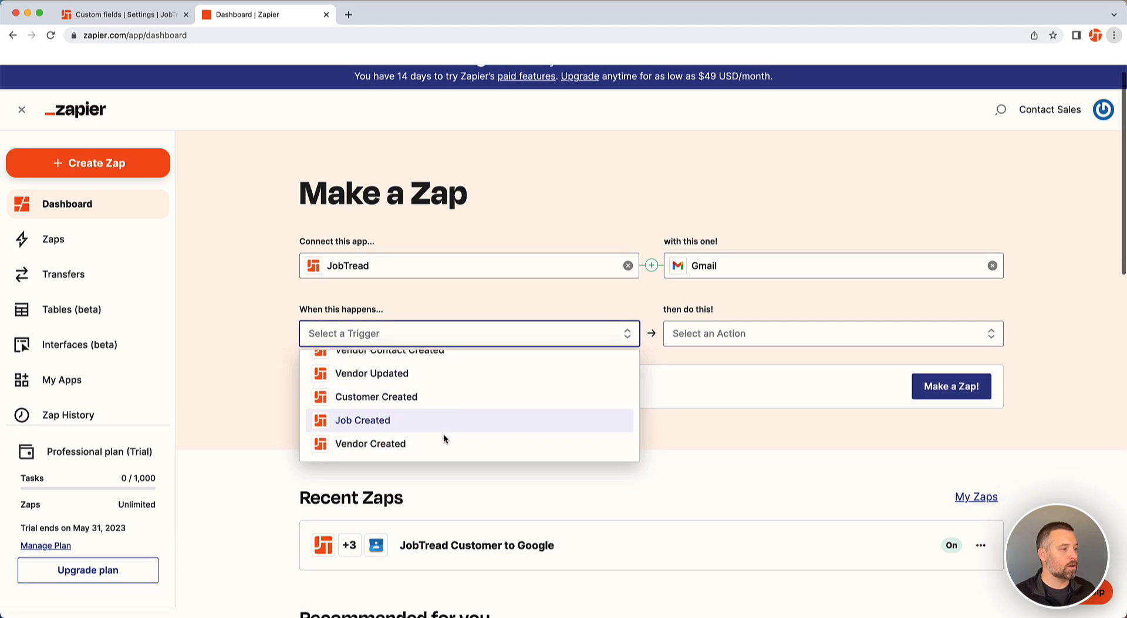
scroll(442, 434, up, 4)
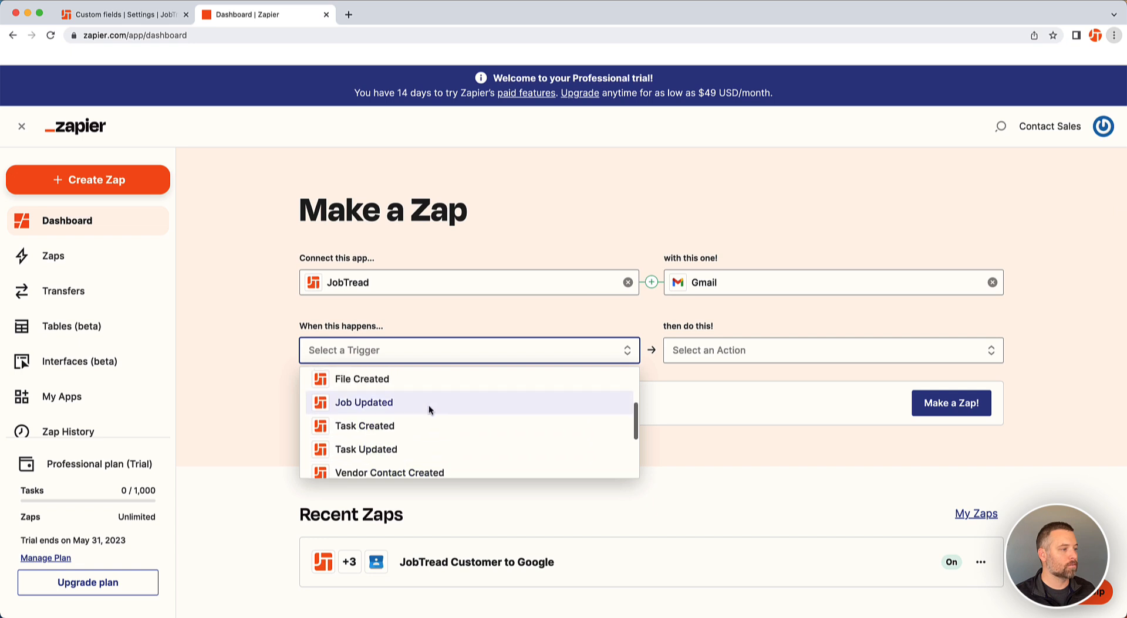
click(428, 404)
Choose Send Email as the Gmail action and create the Zap
click(740, 353)
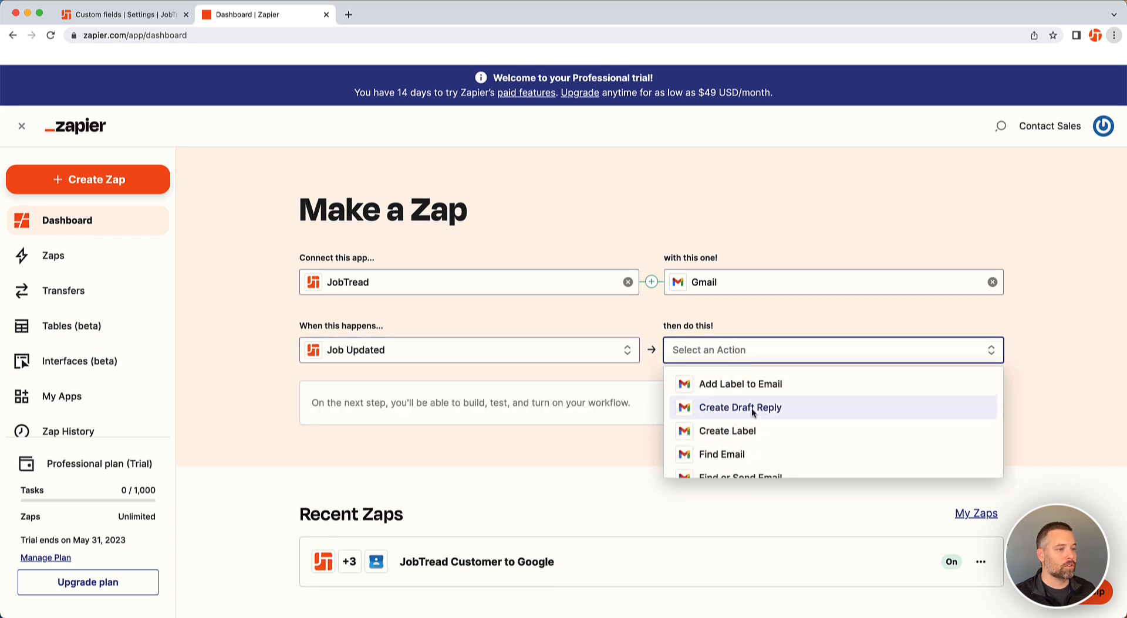
scroll(753, 429, down, 5)
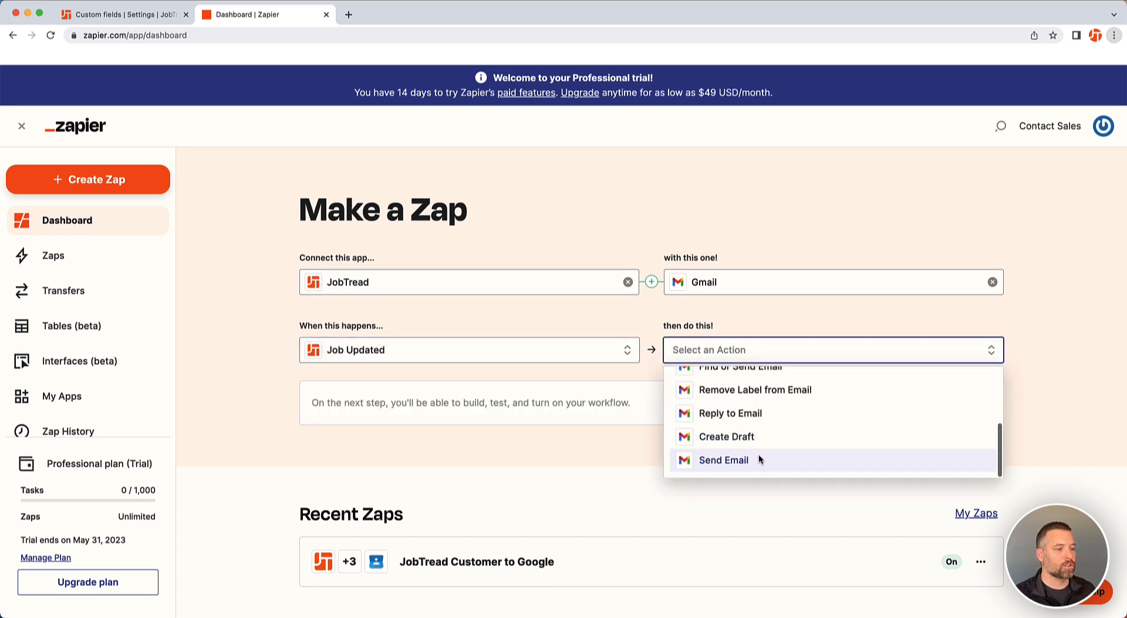
click(759, 455)
click(967, 404)
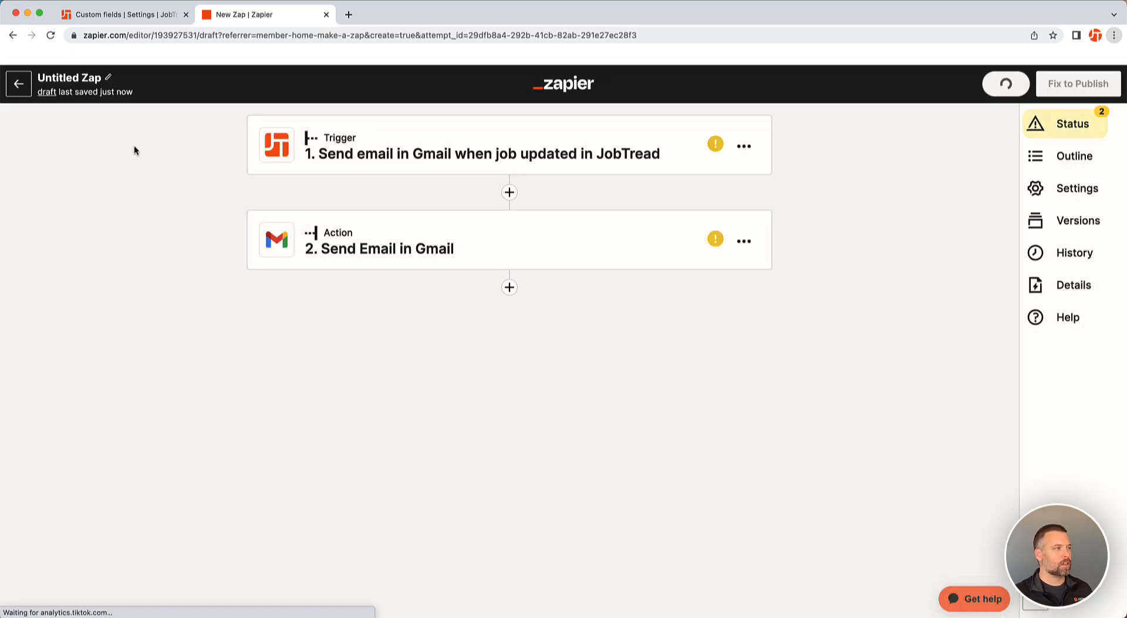
Rename the Zap to "Job ready for review --> Send review request via Gmail"
click(75, 78)
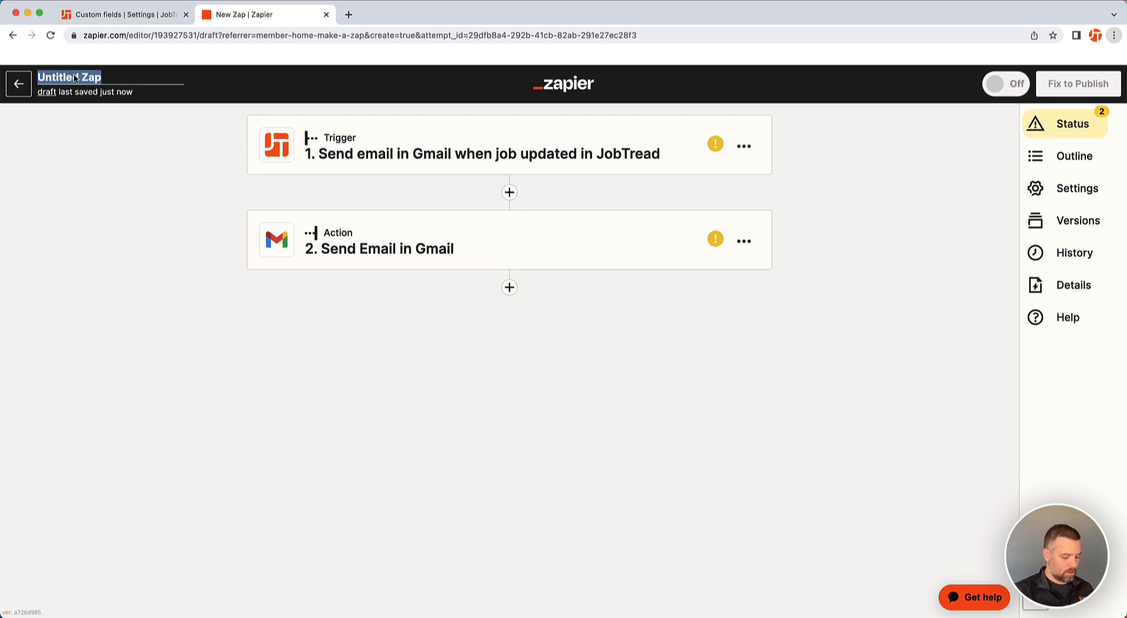
text(Job )
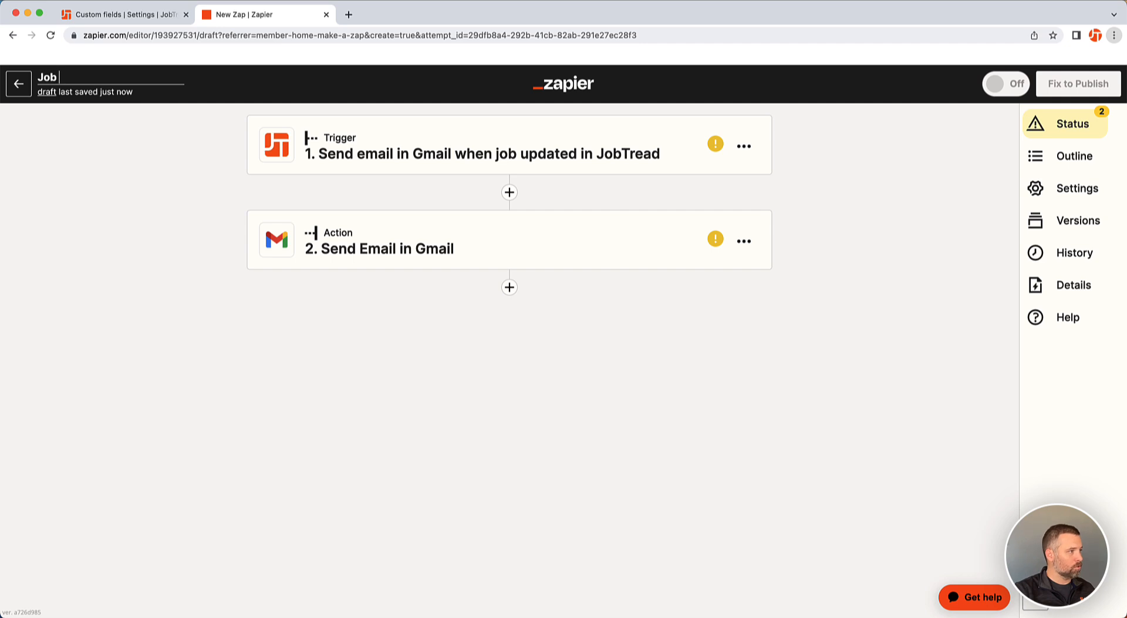
text(ready for review --> )
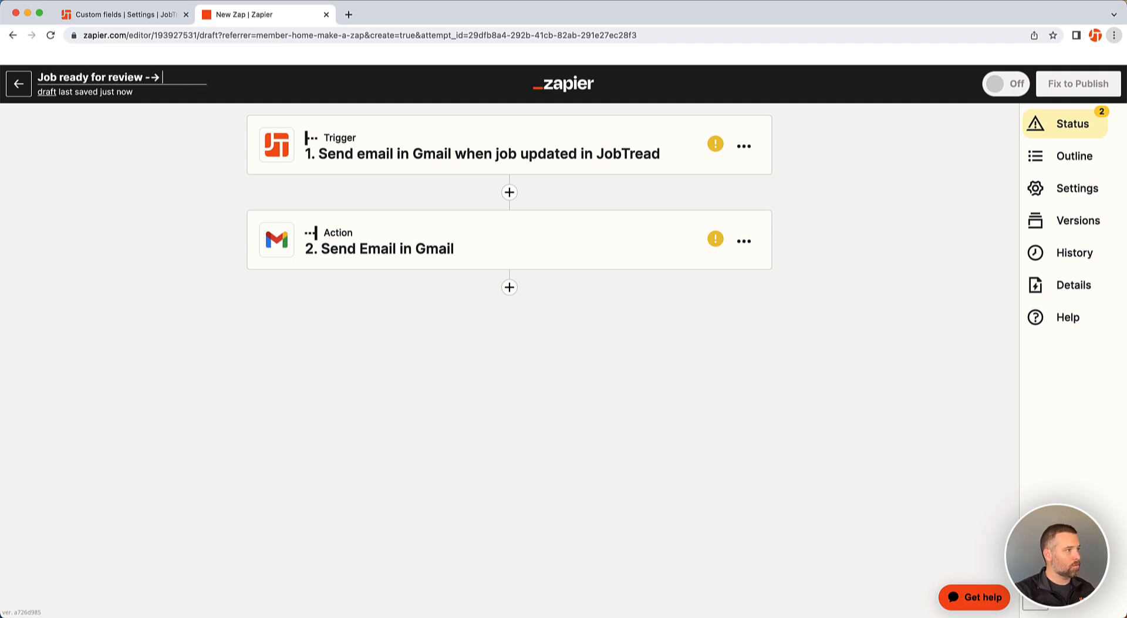
text(Send revie)
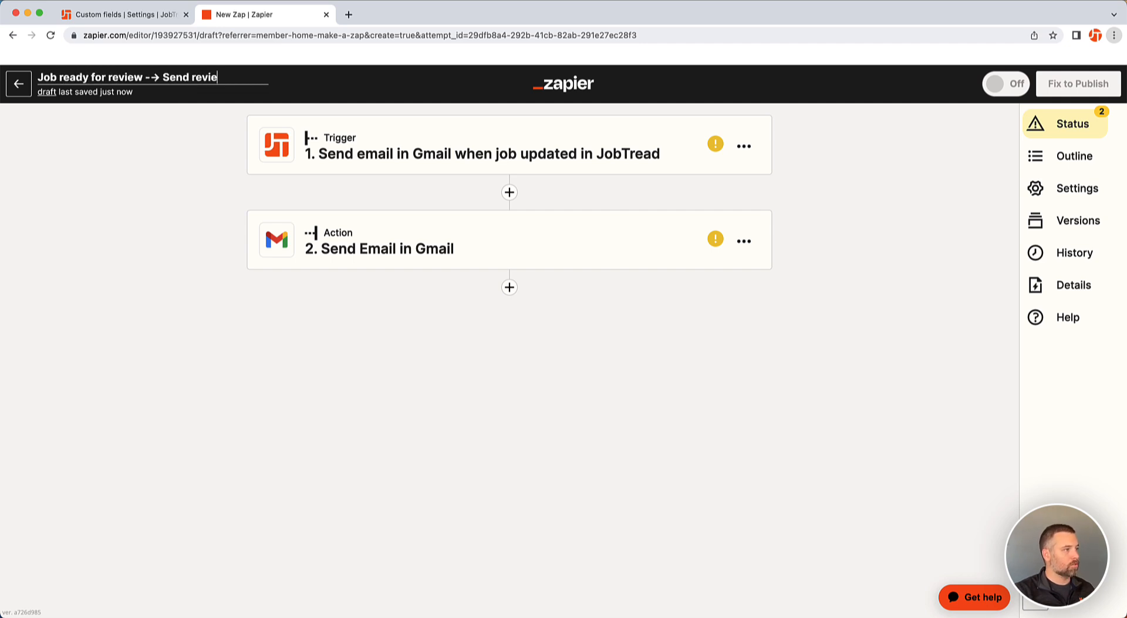
text(w via Gmail)
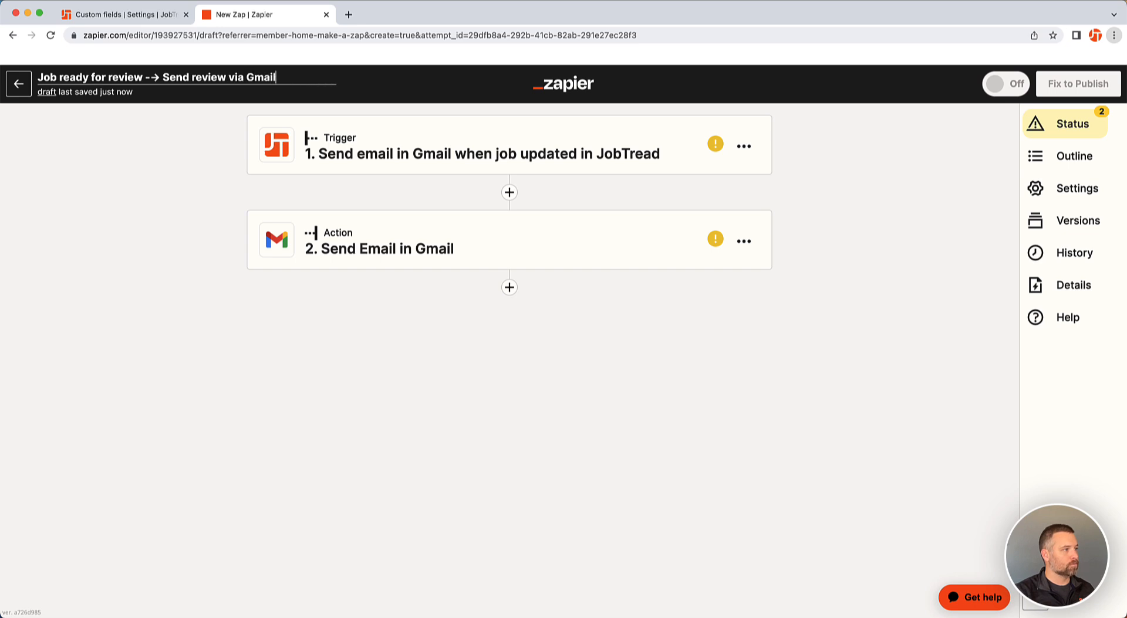
click(232, 77)
text(request)
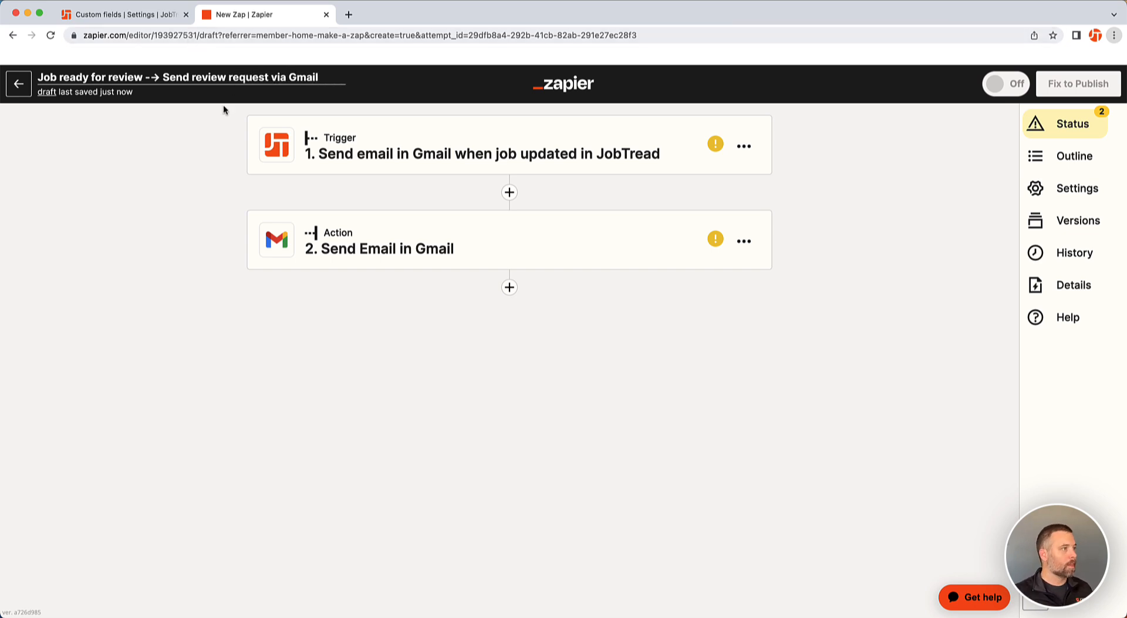
click(159, 167)
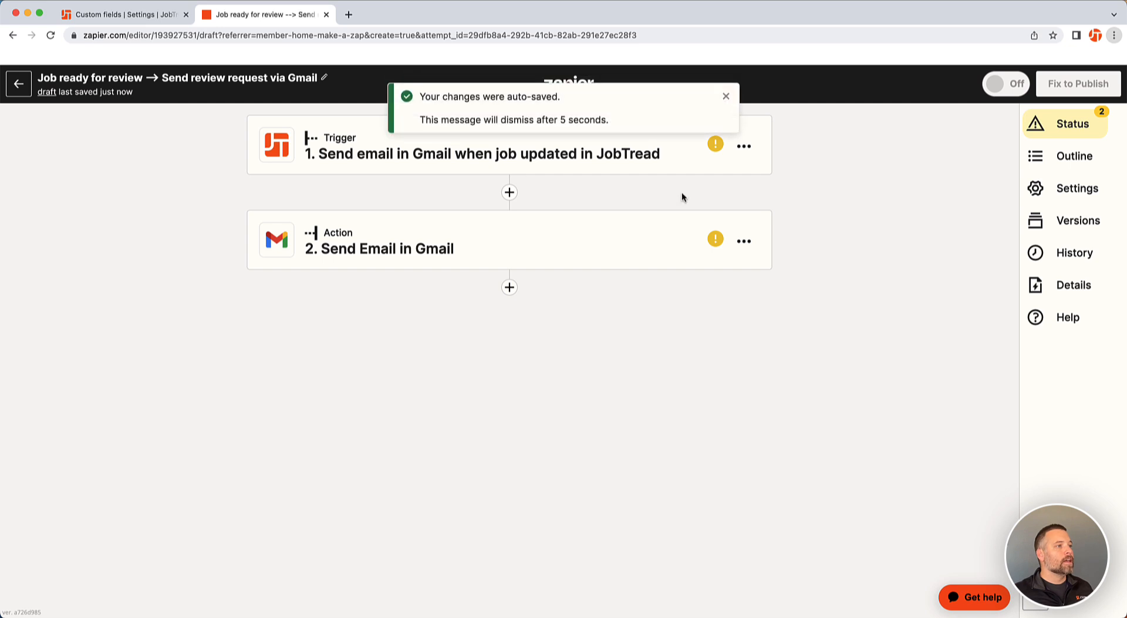
click(725, 97)
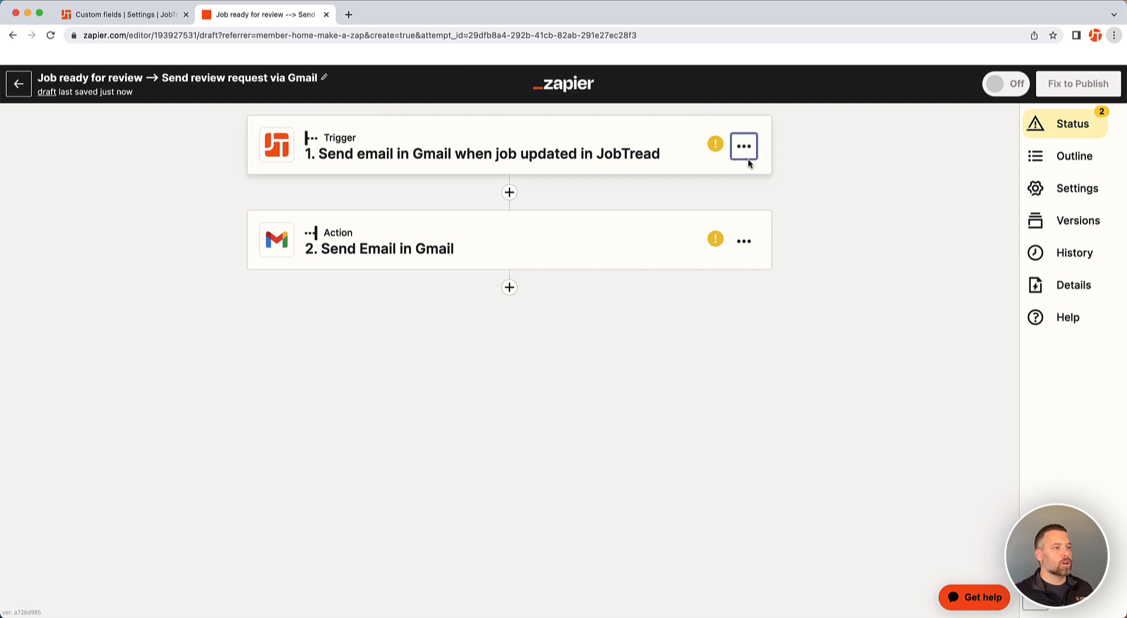
Rename the trigger step to "Job updated in JobTread"
click(743, 147)
click(690, 179)
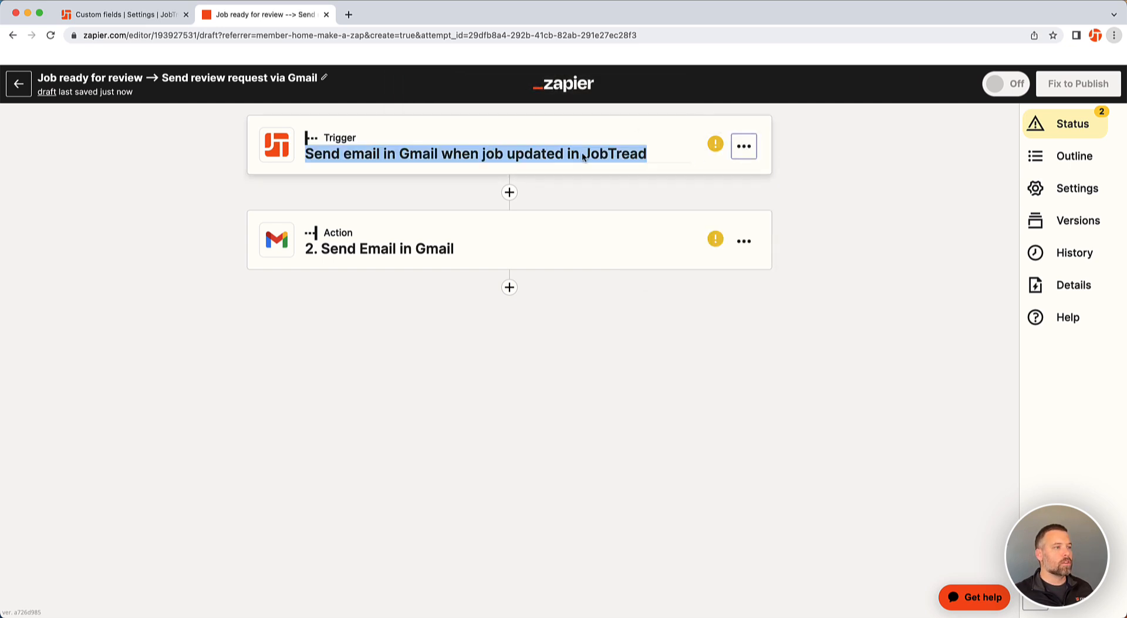
text(Job updated in )
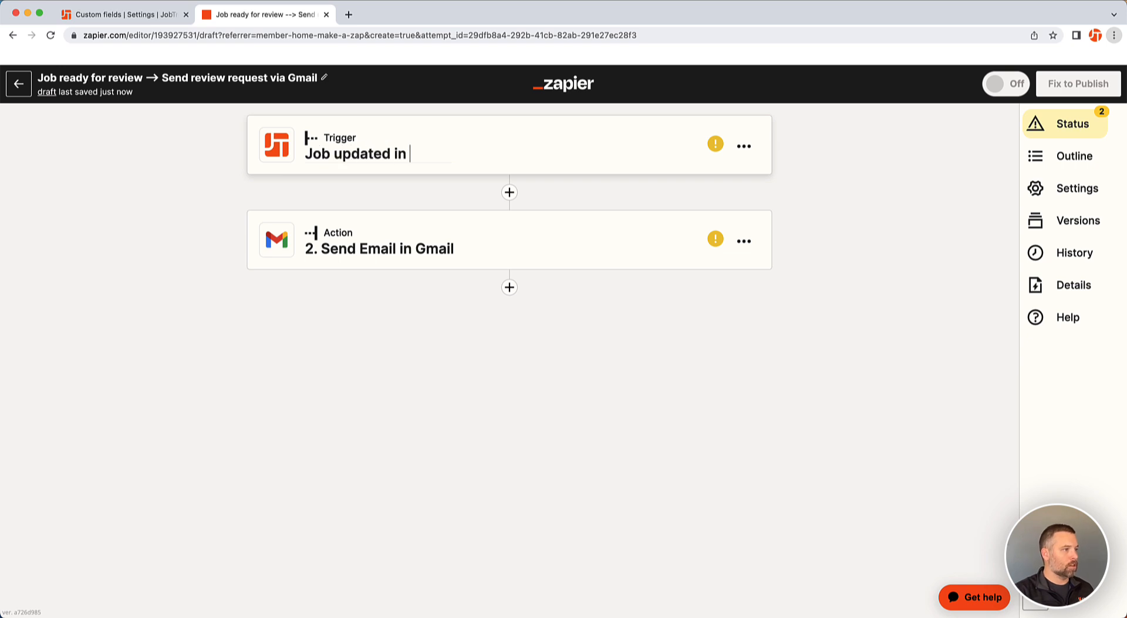
text(JobTread)
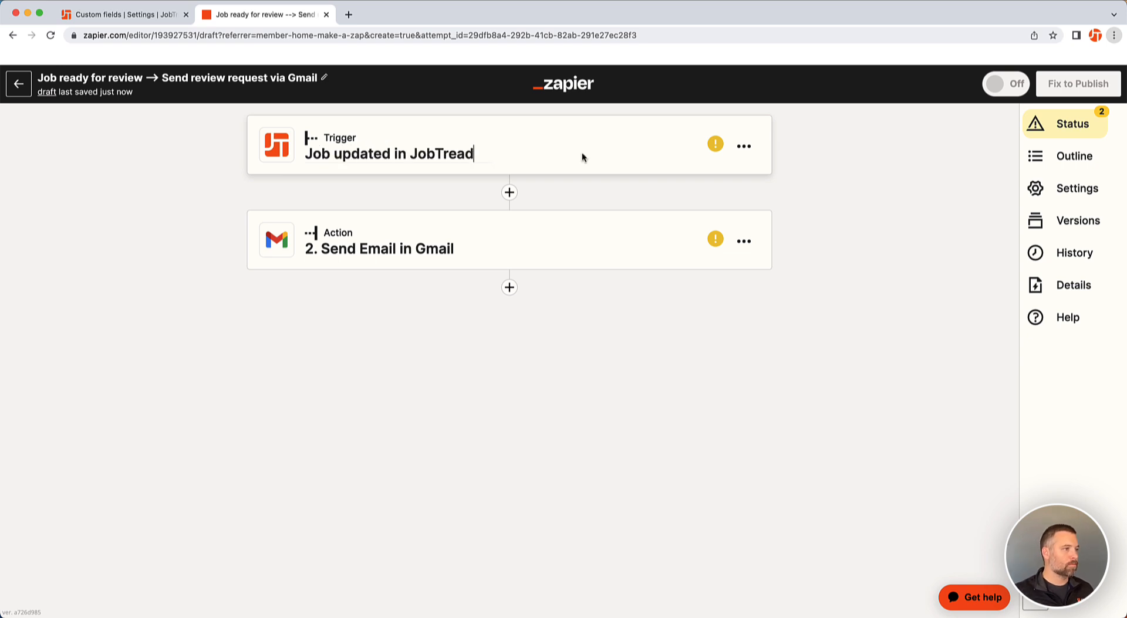
click(786, 231)
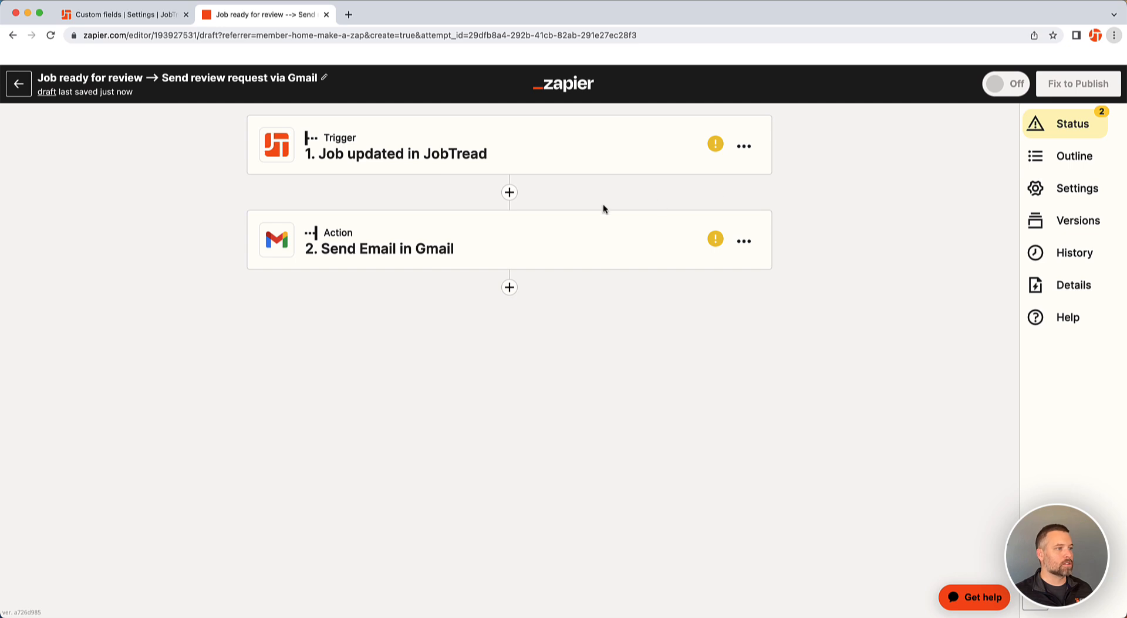
Open the trigger step, then generate and copy a Zapier grant key in JobTread's integration settings and return to the Zap
click(516, 151)
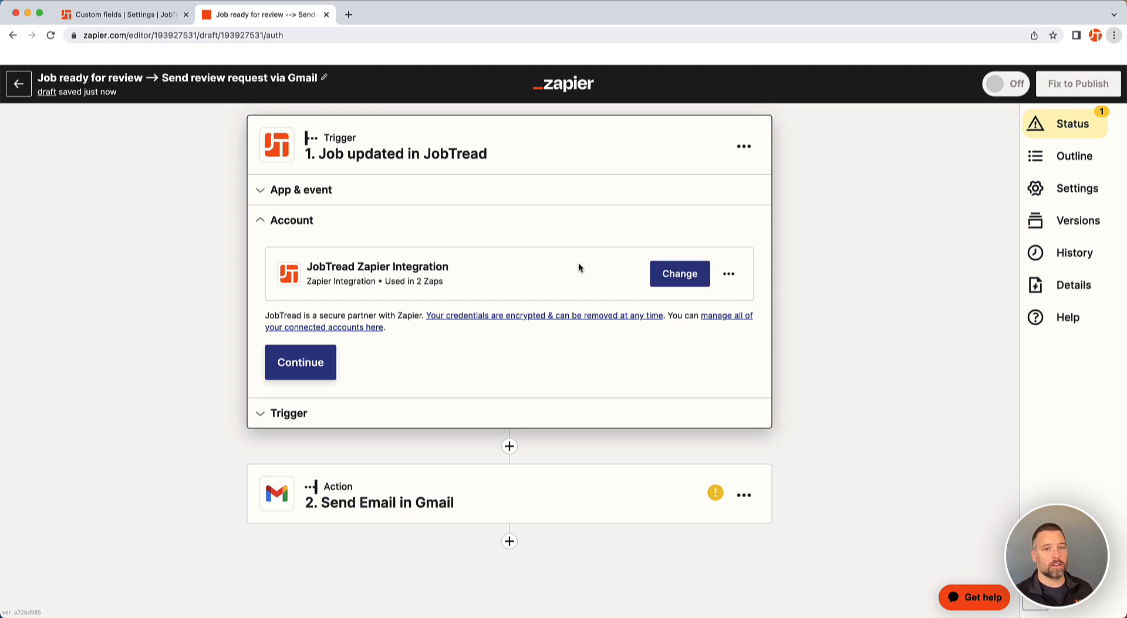
click(127, 16)
click(44, 417)
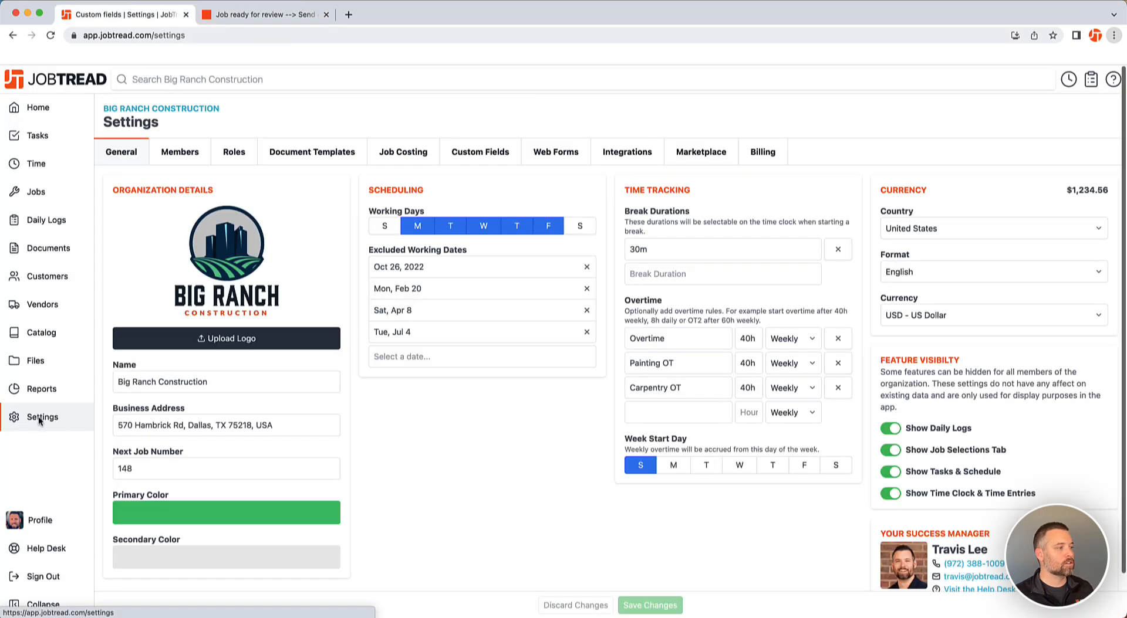
click(618, 153)
click(224, 322)
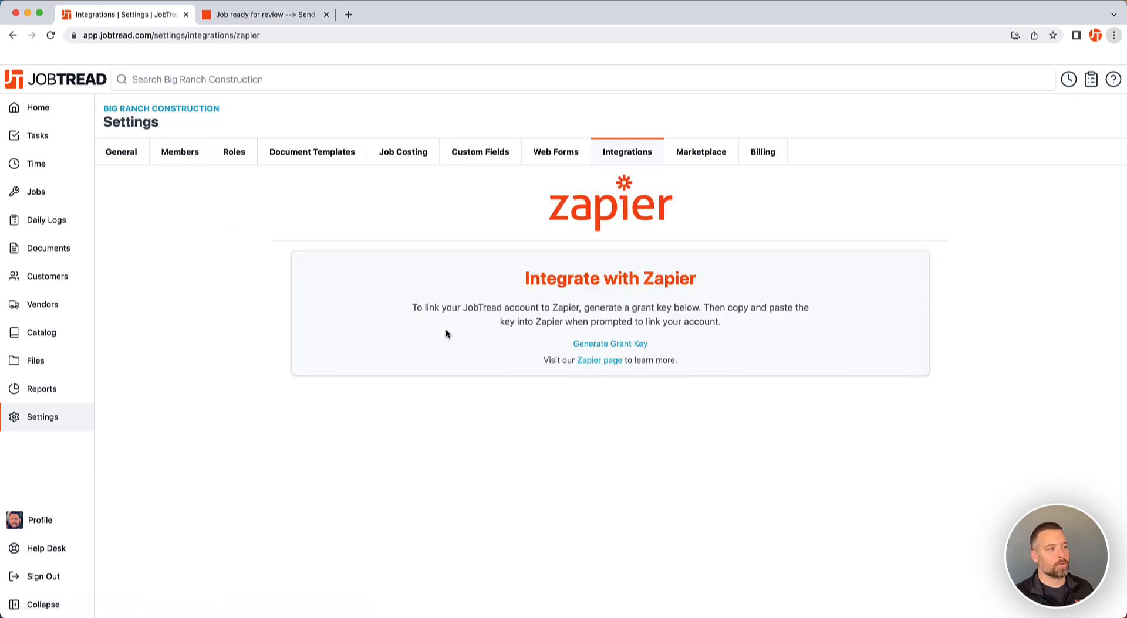
click(590, 343)
click(526, 358)
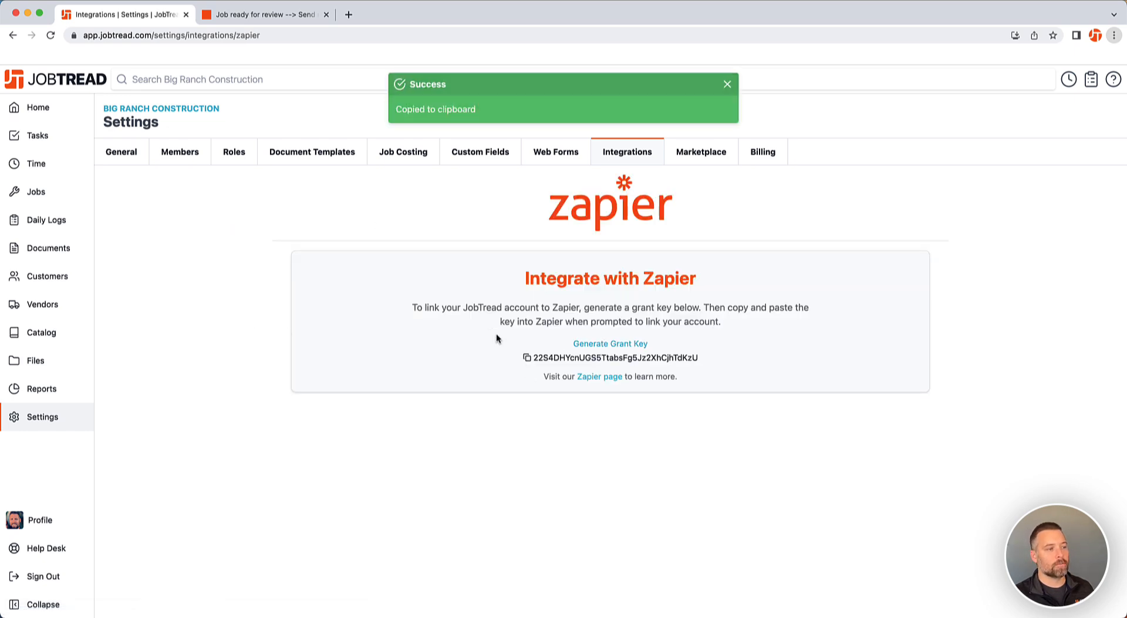
click(264, 15)
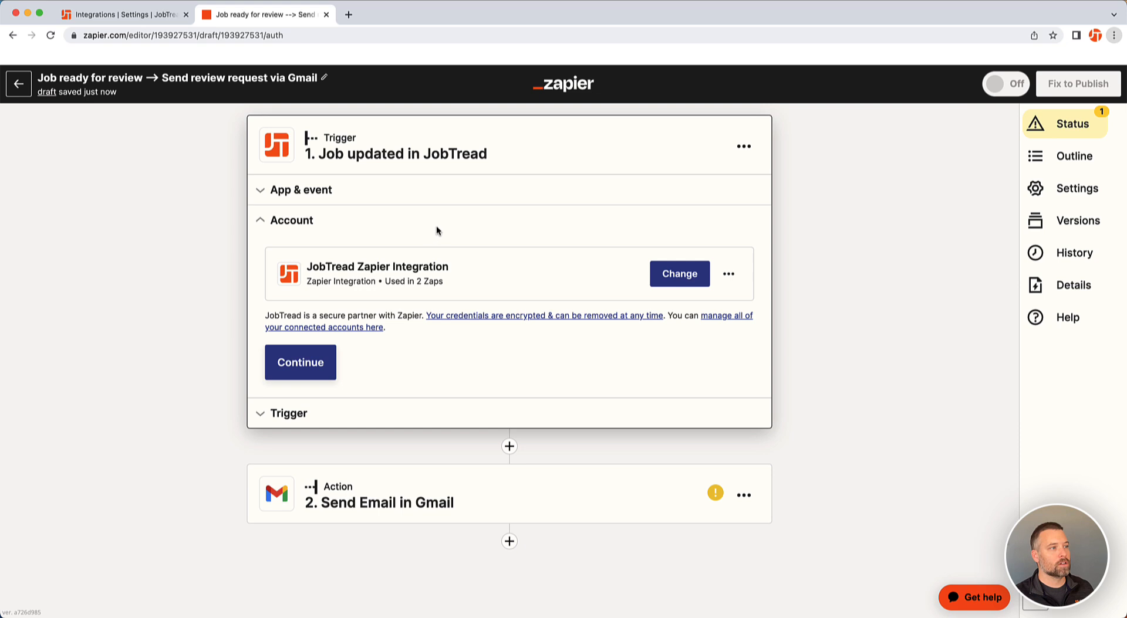
Confirm the JobTread account and set the trigger's organization to Big Ranch Construction
click(309, 362)
click(337, 315)
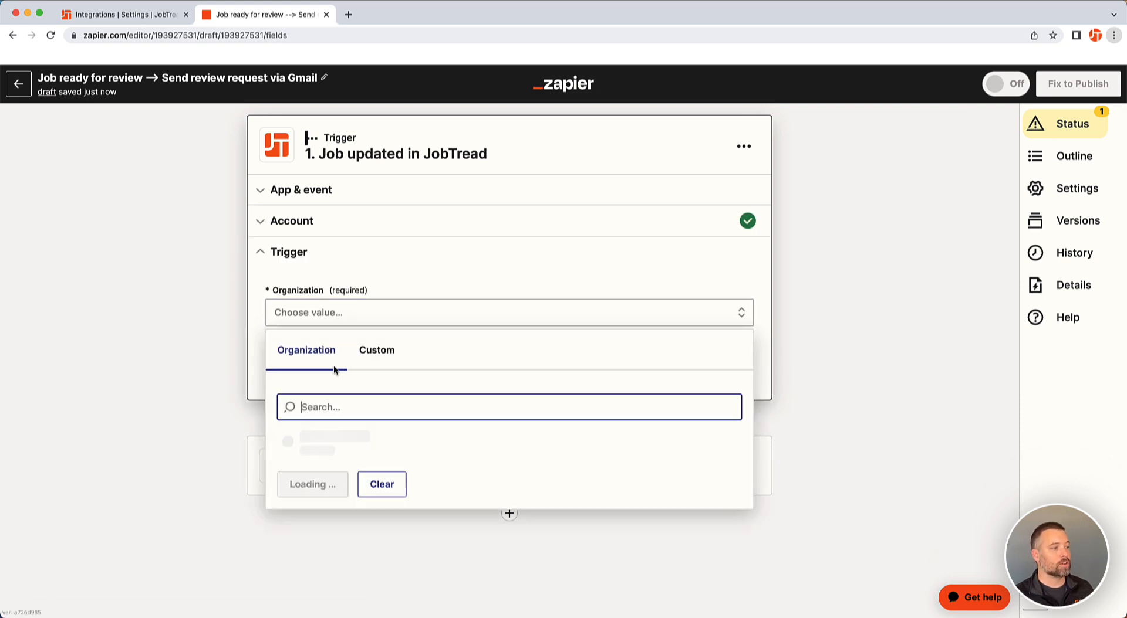
click(333, 441)
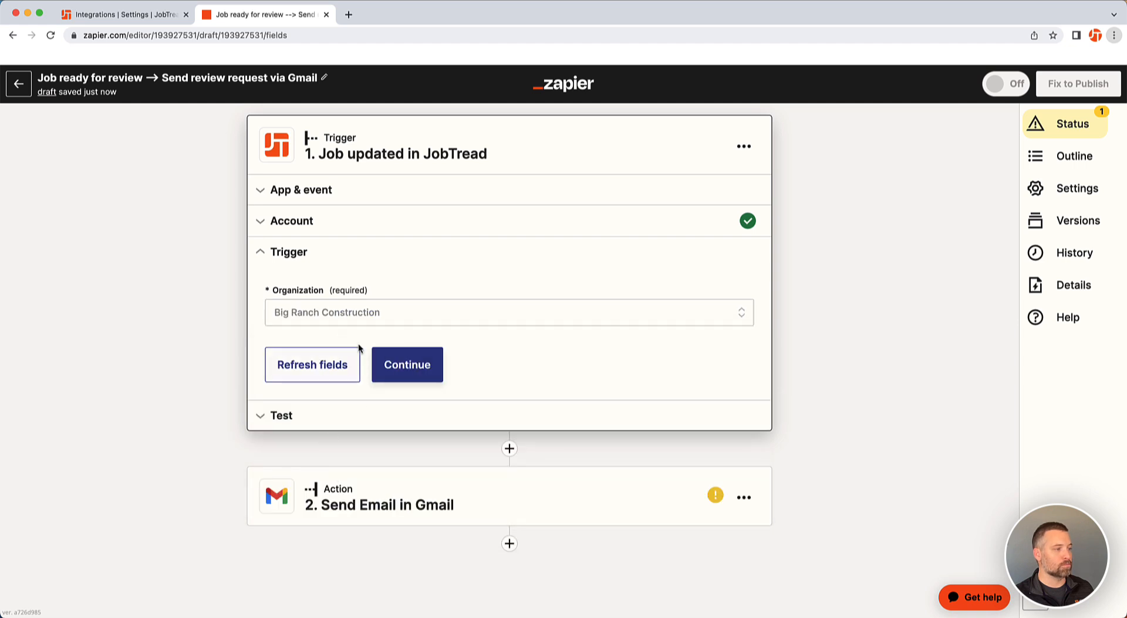
click(421, 370)
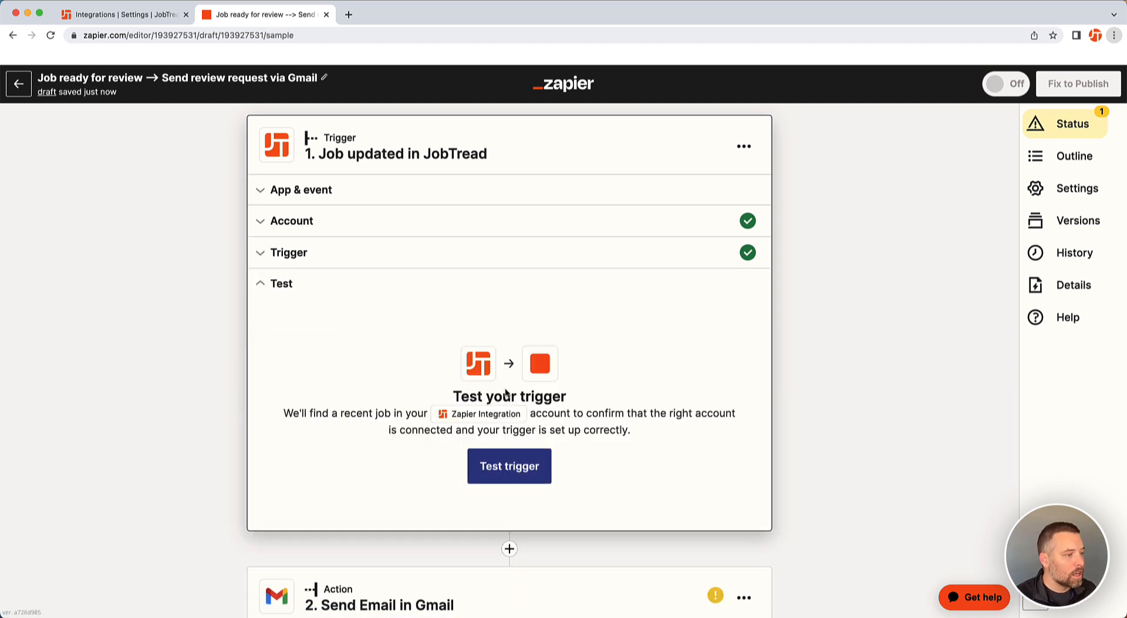
Test the trigger and look through the sample job data it returns
click(523, 467)
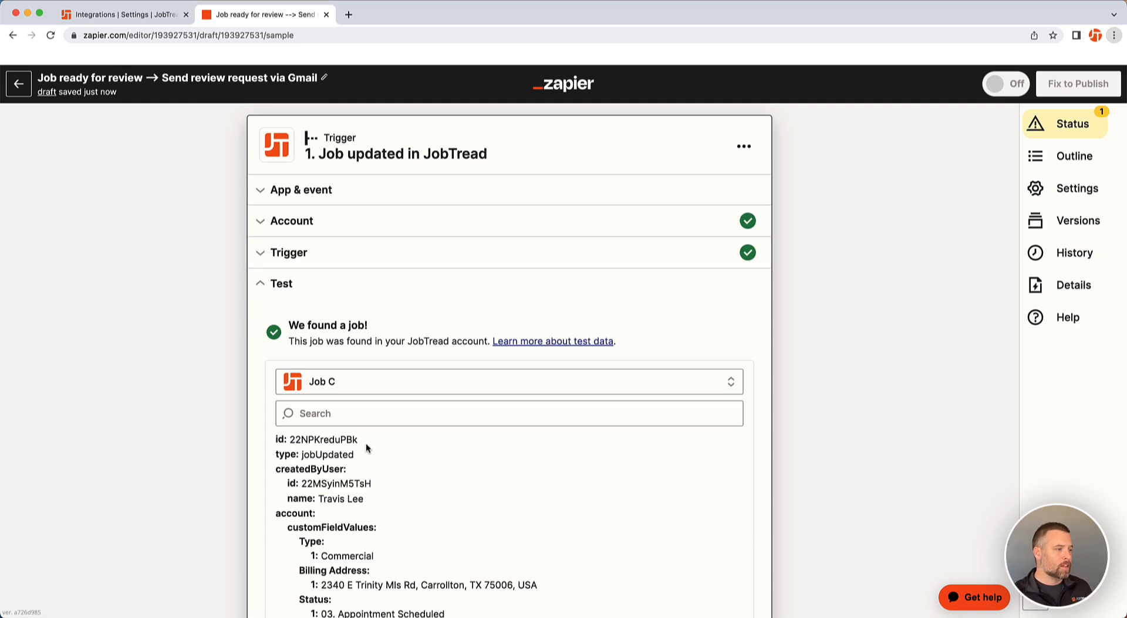
scroll(367, 447, down, 2)
scroll(805, 446, down, 2)
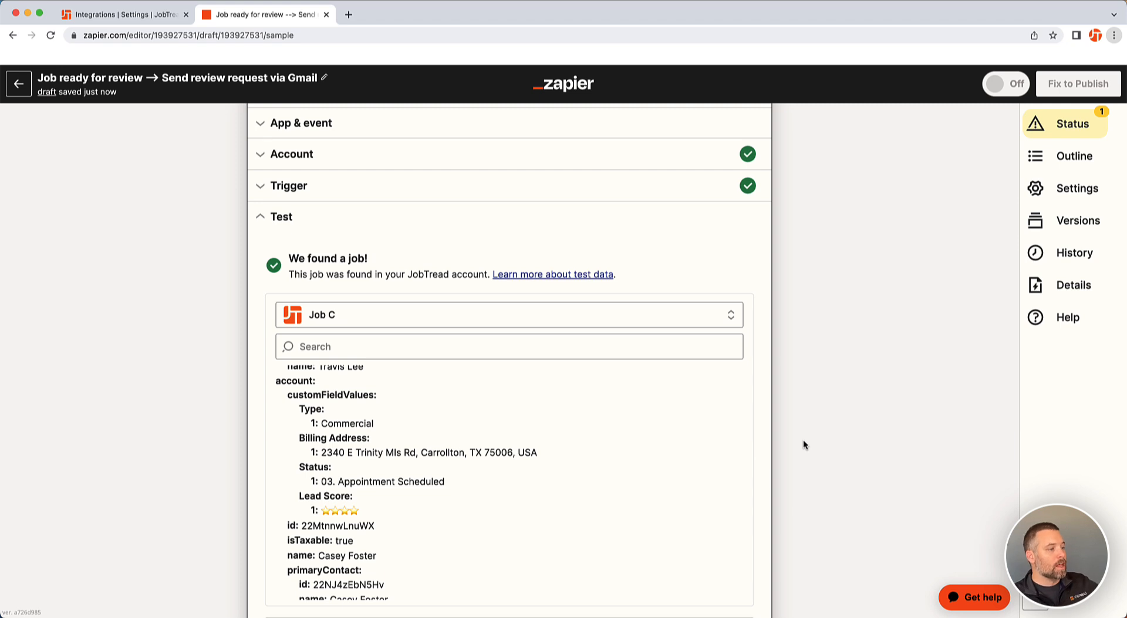
scroll(674, 418, up, 1)
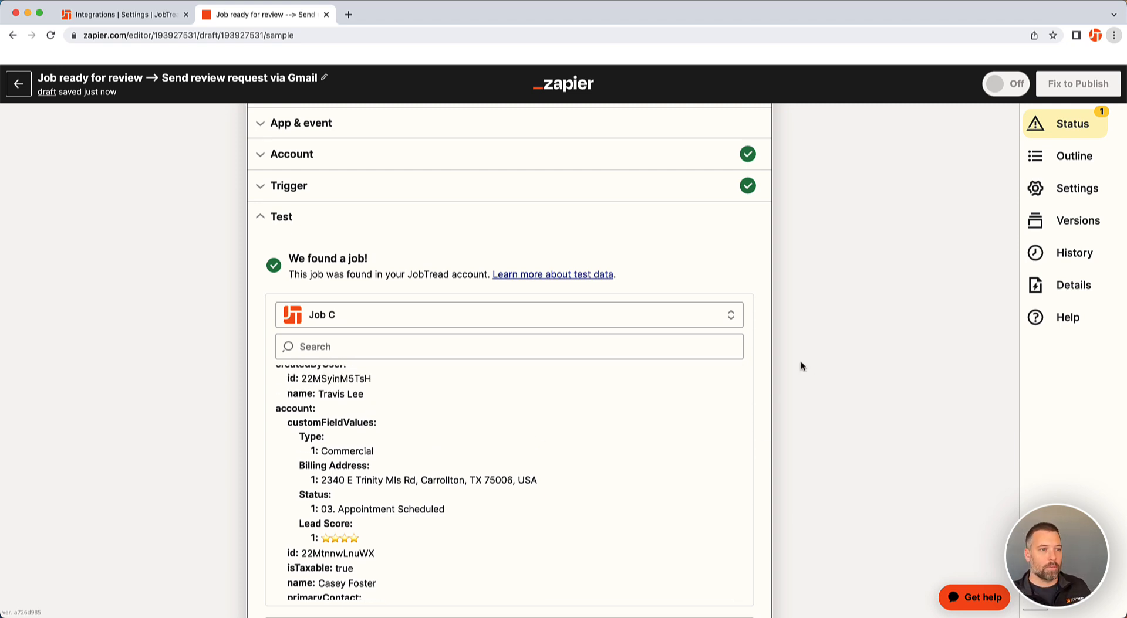
In JobTread, edit Job 146 and update its Job Status to Ready for Customer Review
click(164, 16)
click(63, 191)
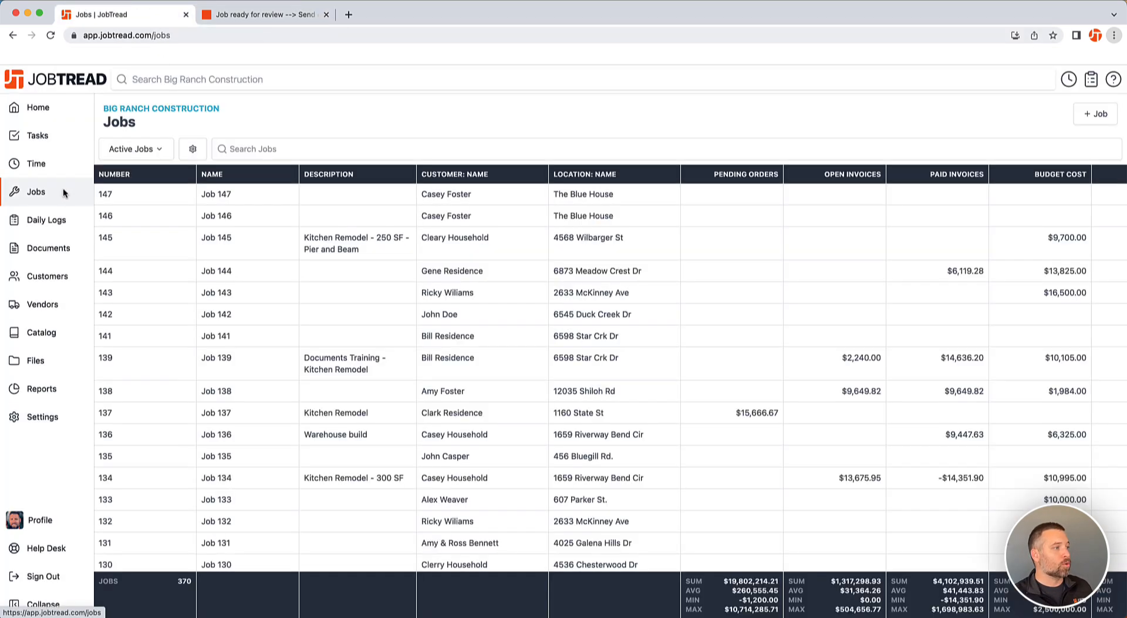
click(255, 221)
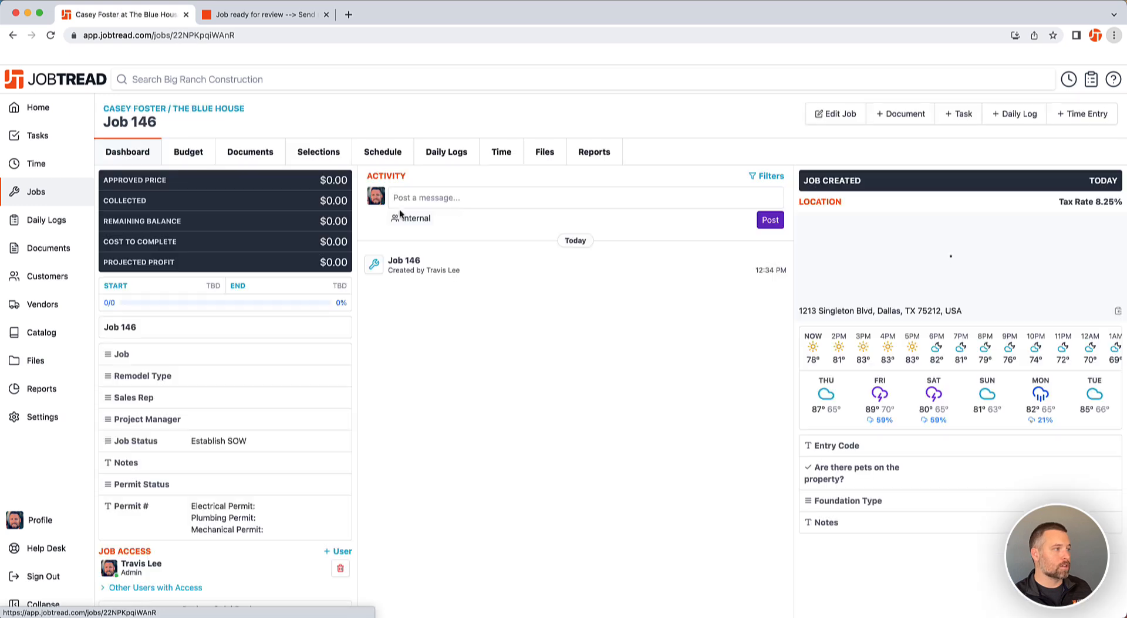
click(845, 114)
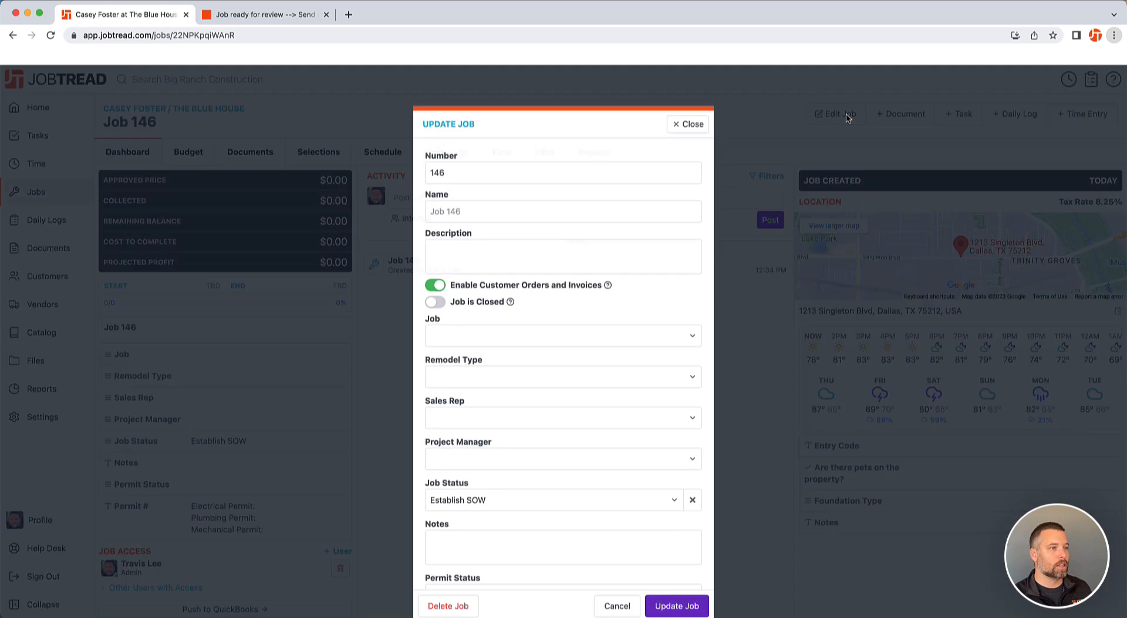
click(485, 418)
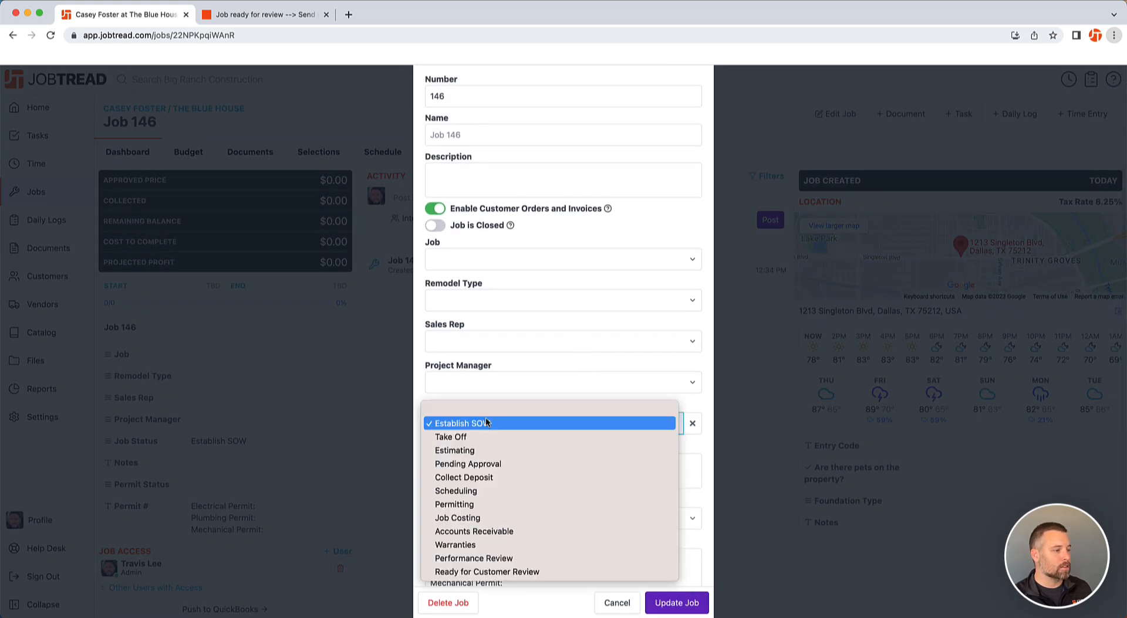
click(484, 570)
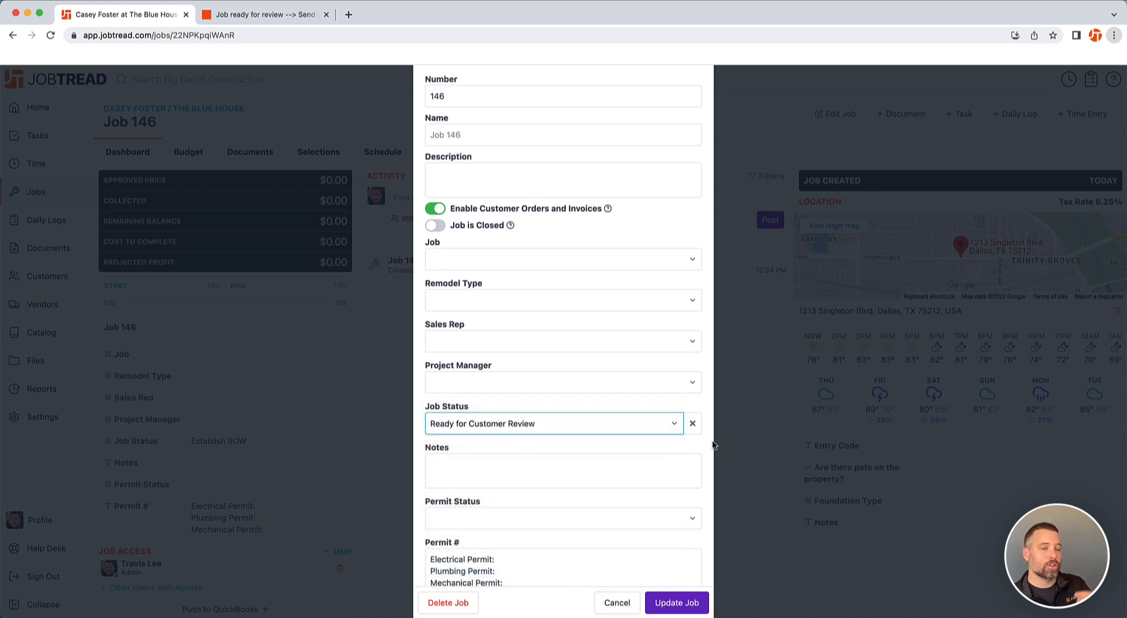
click(677, 604)
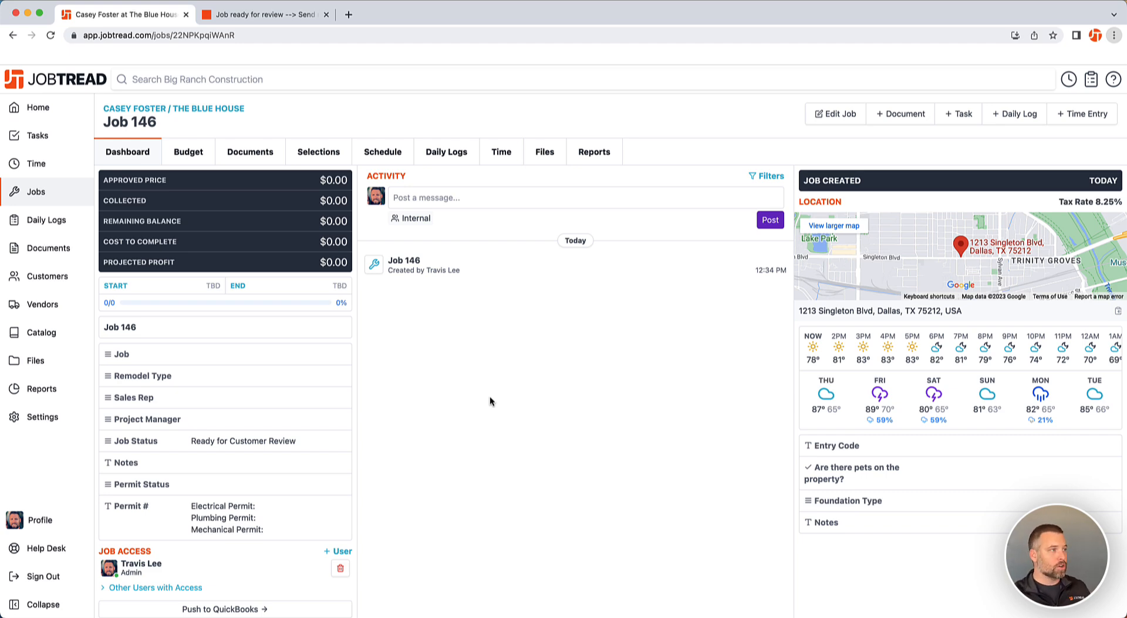
Back in the Zap, load more sample jobs and select Job F as the trigger's test record
click(287, 16)
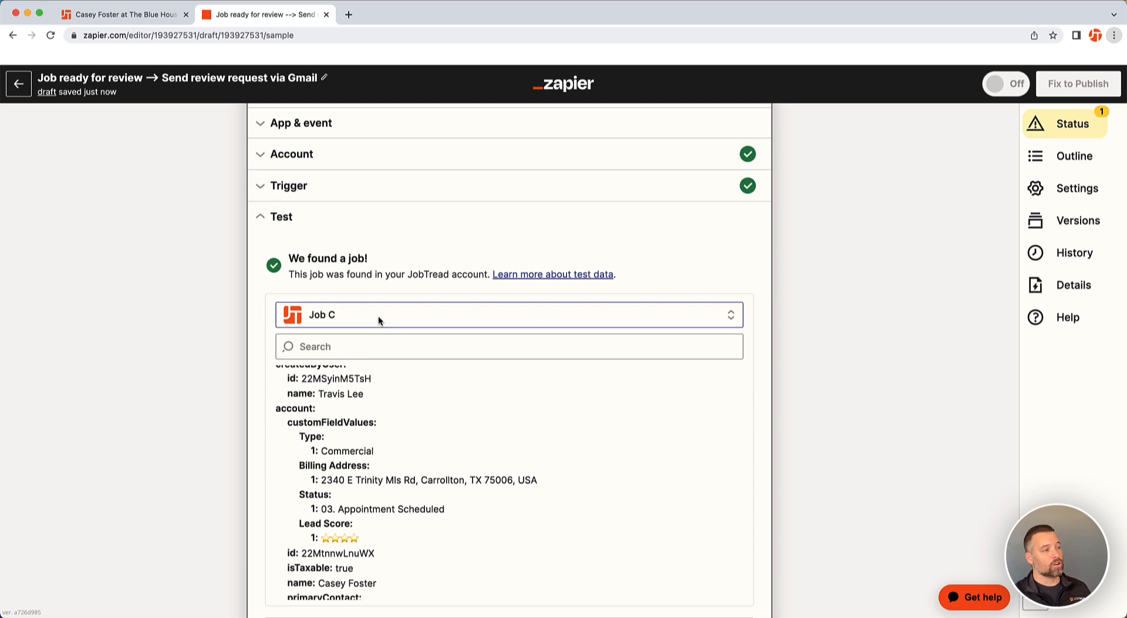
click(349, 318)
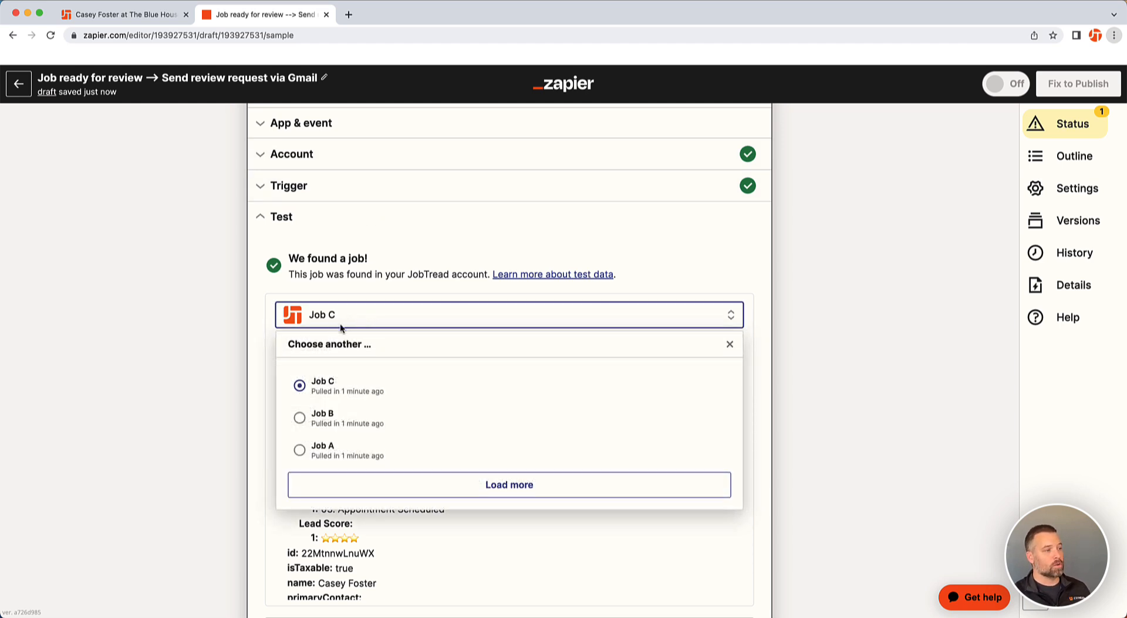
click(410, 485)
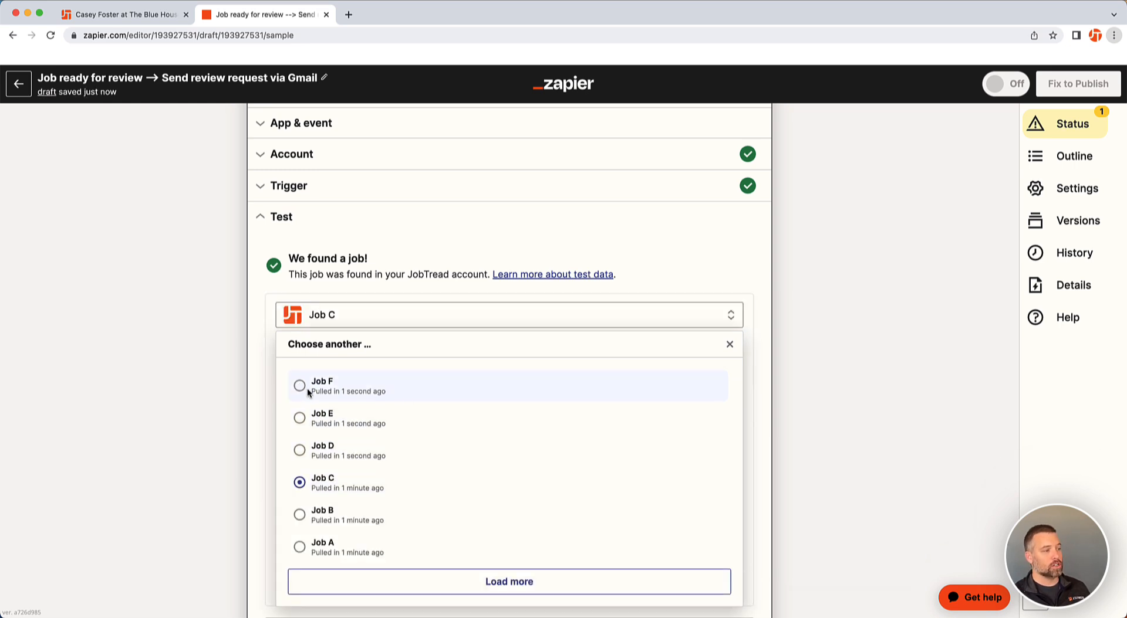
click(301, 386)
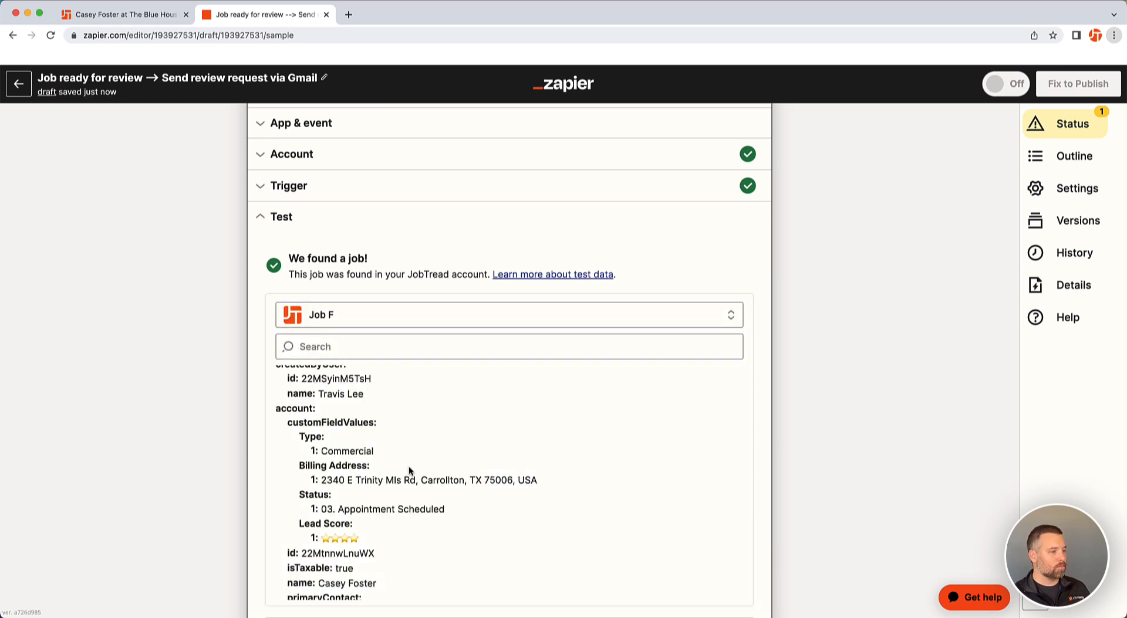
Scroll through Job F's sample data and continue past the trigger test
scroll(409, 467, down, 2)
scroll(409, 466, down, 6)
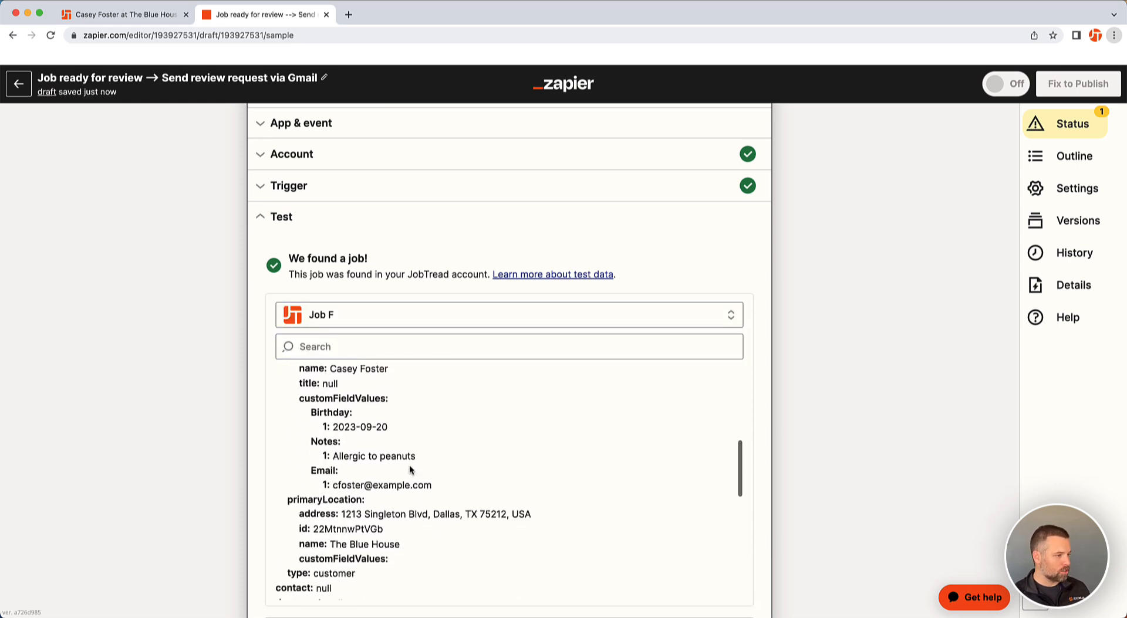
scroll(409, 464, down, 6)
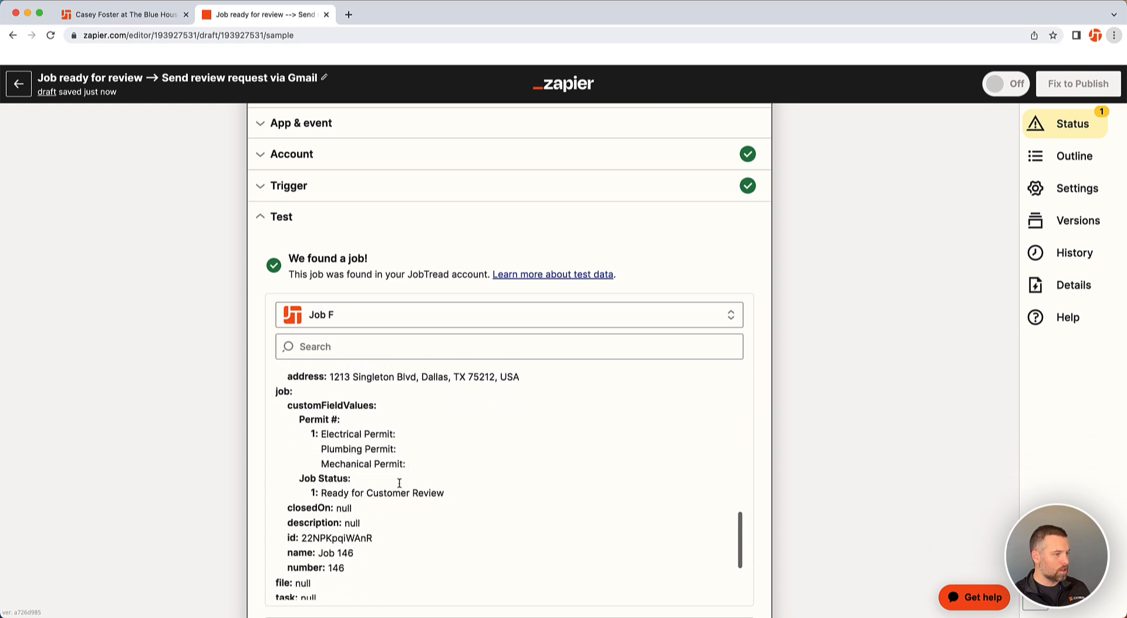
scroll(792, 385, down, 3)
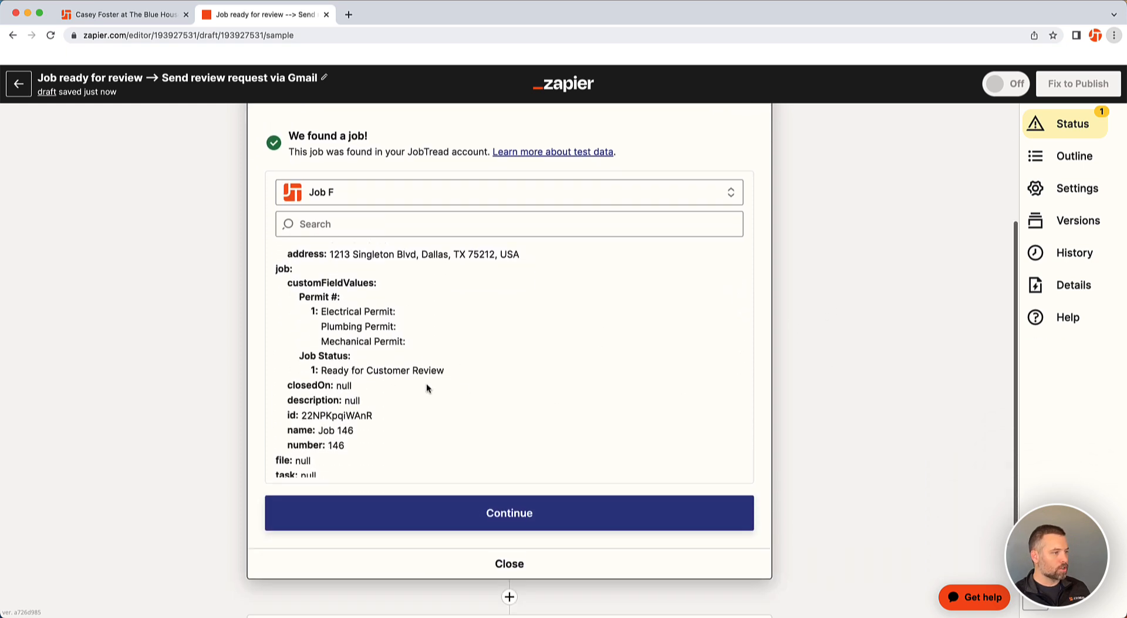
click(532, 512)
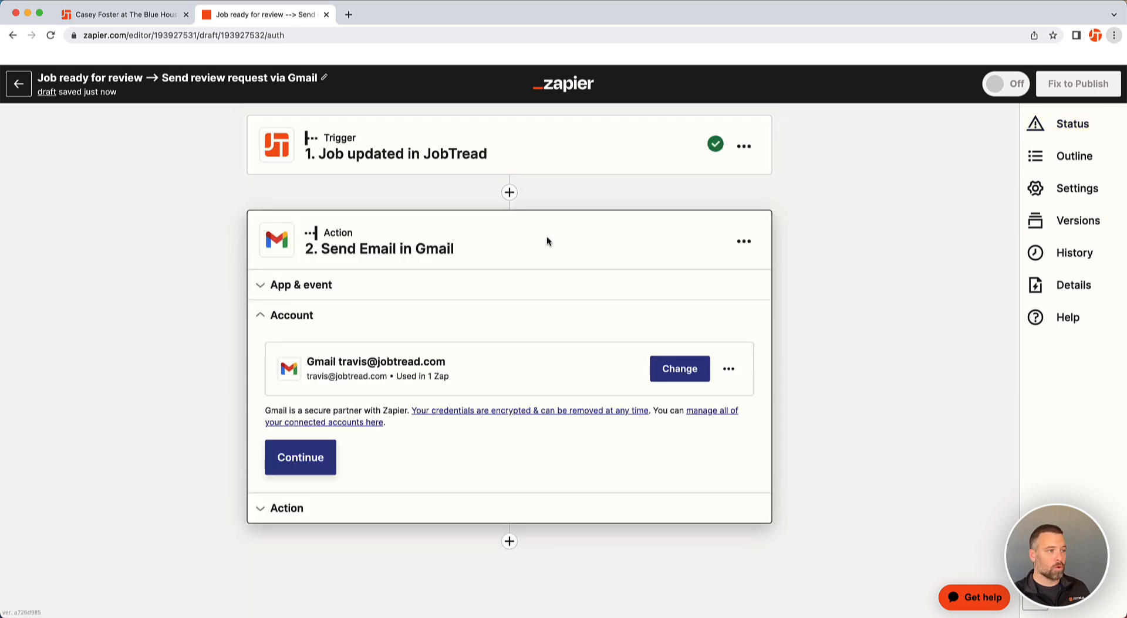
Insert a Filter step before the Gmail action, using Data Next Custom Job Status as the first condition's field
click(508, 193)
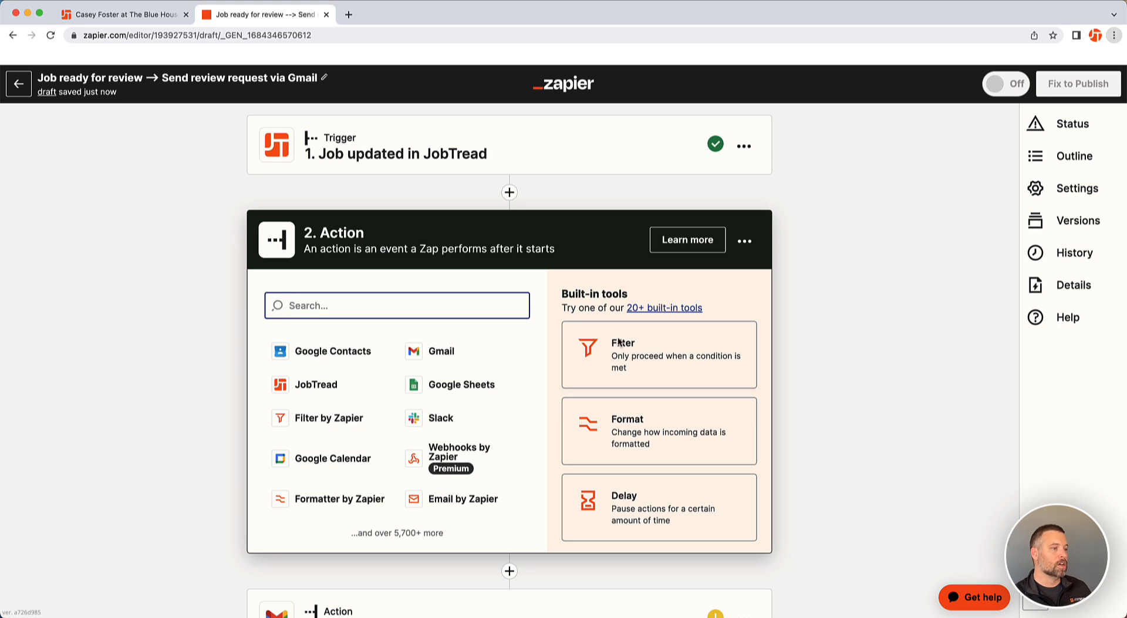
click(639, 352)
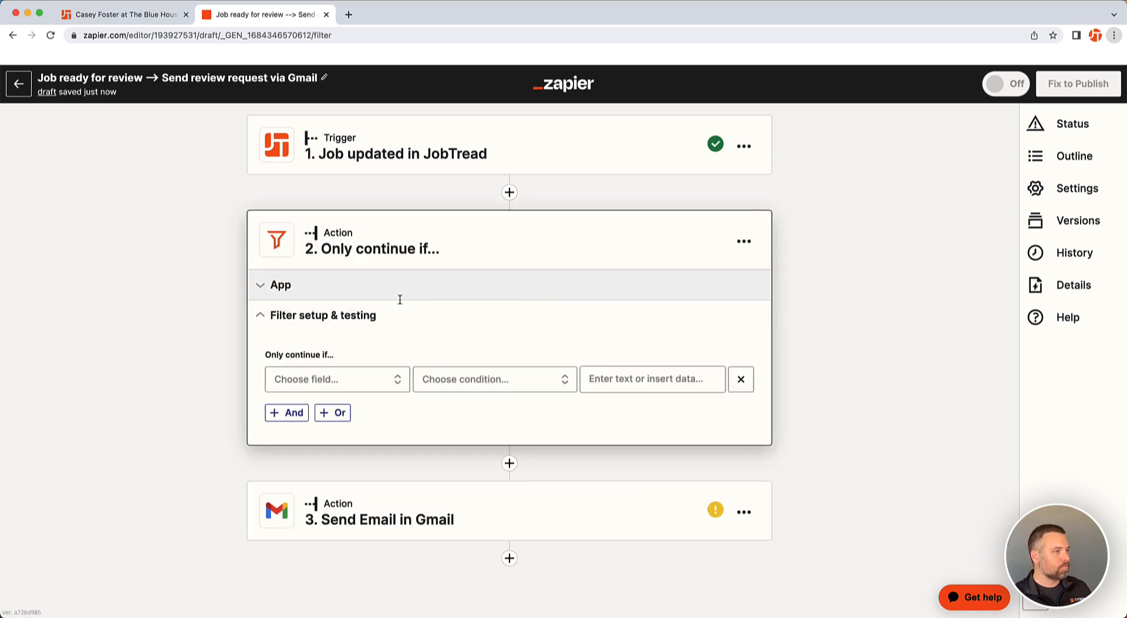
click(365, 379)
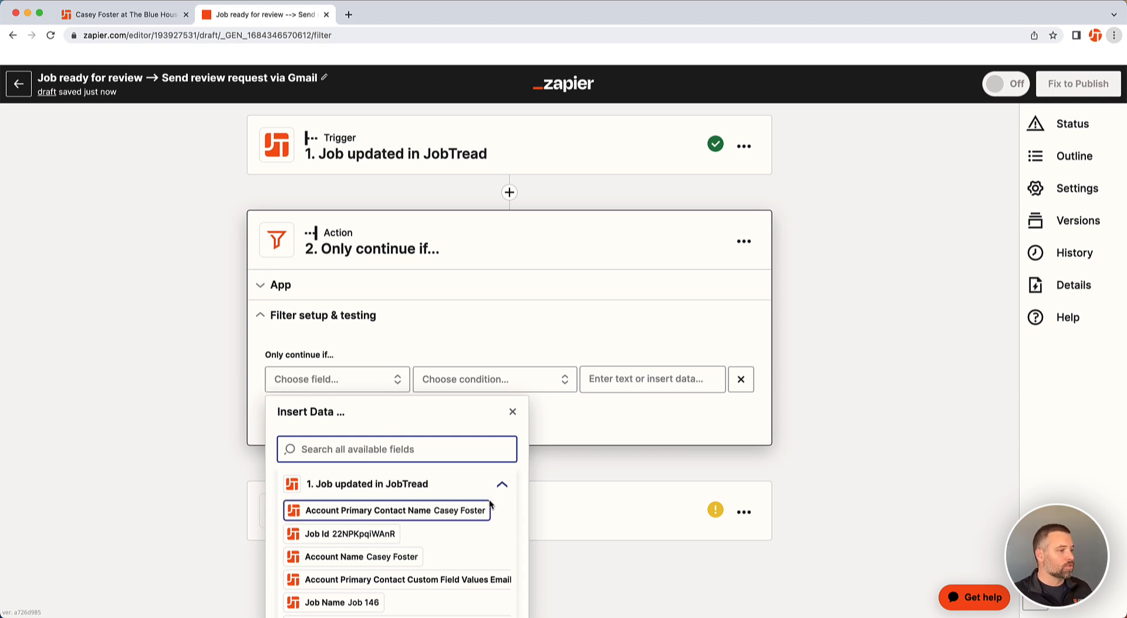
scroll(481, 496, down, 2)
scroll(463, 480, down, 10)
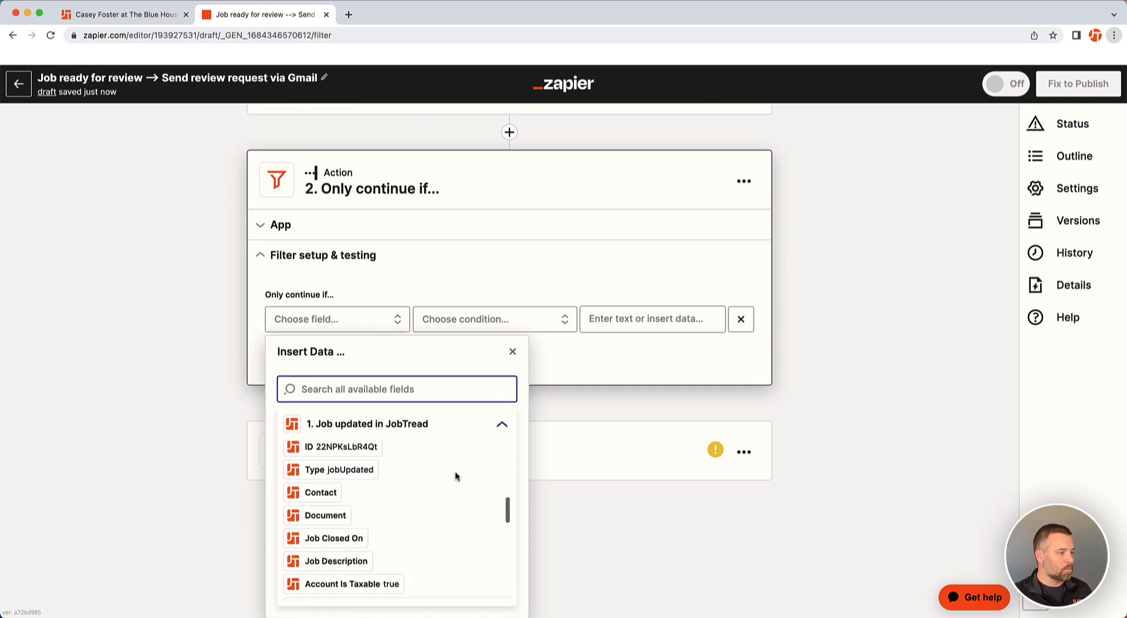
scroll(455, 473, down, 5)
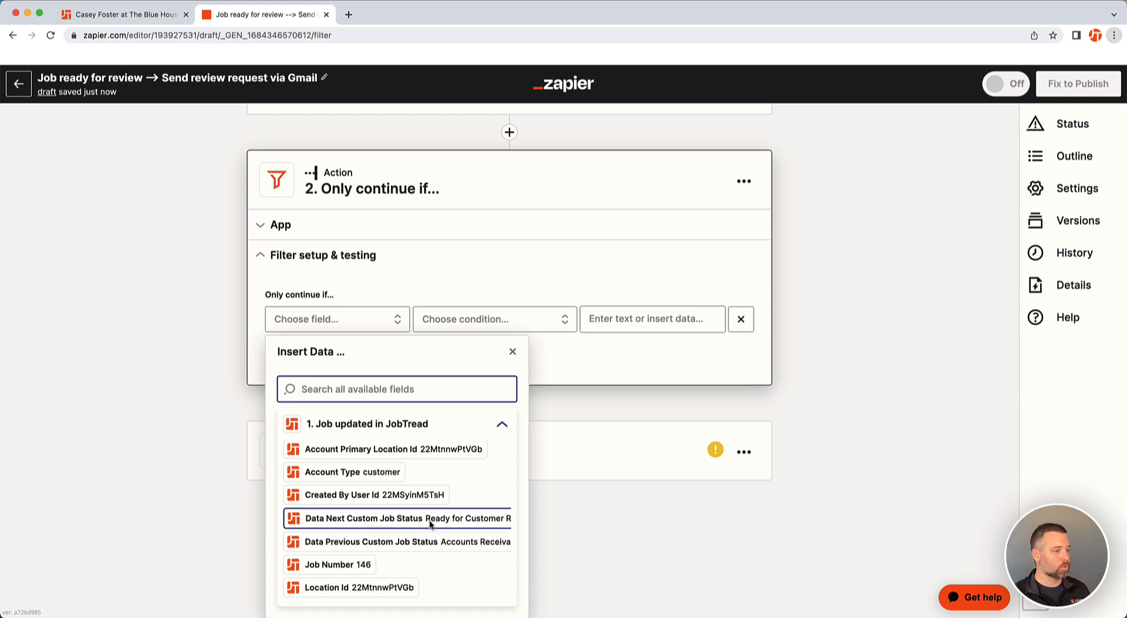
click(412, 520)
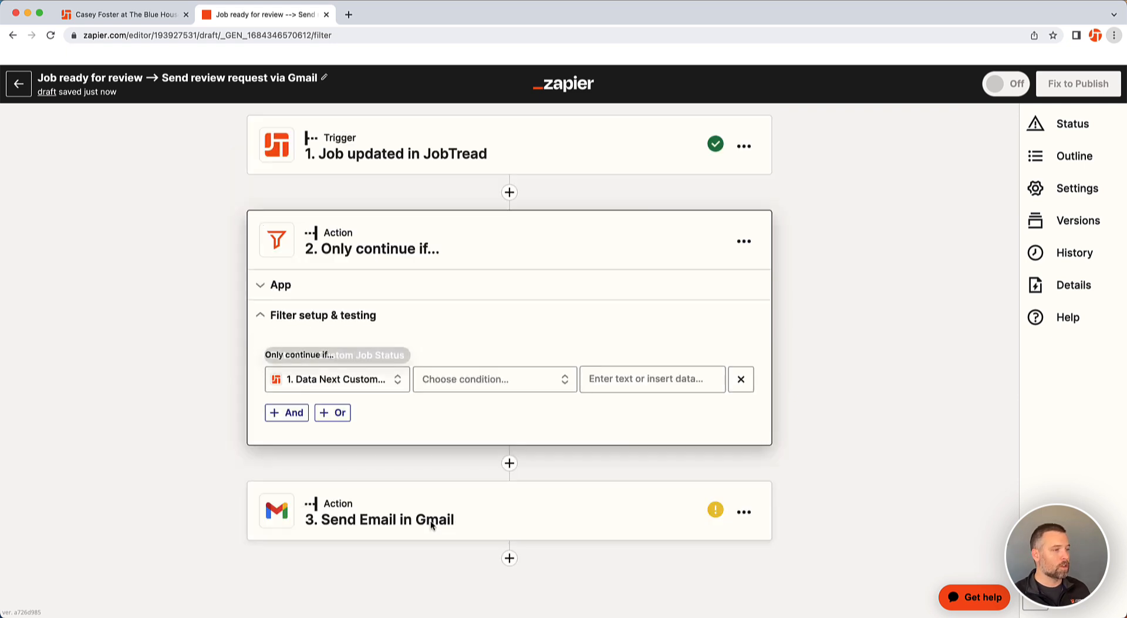
Set the condition to (Text) Exactly matches and paste Ready for Customer Review copied from the job's status
click(501, 379)
click(505, 458)
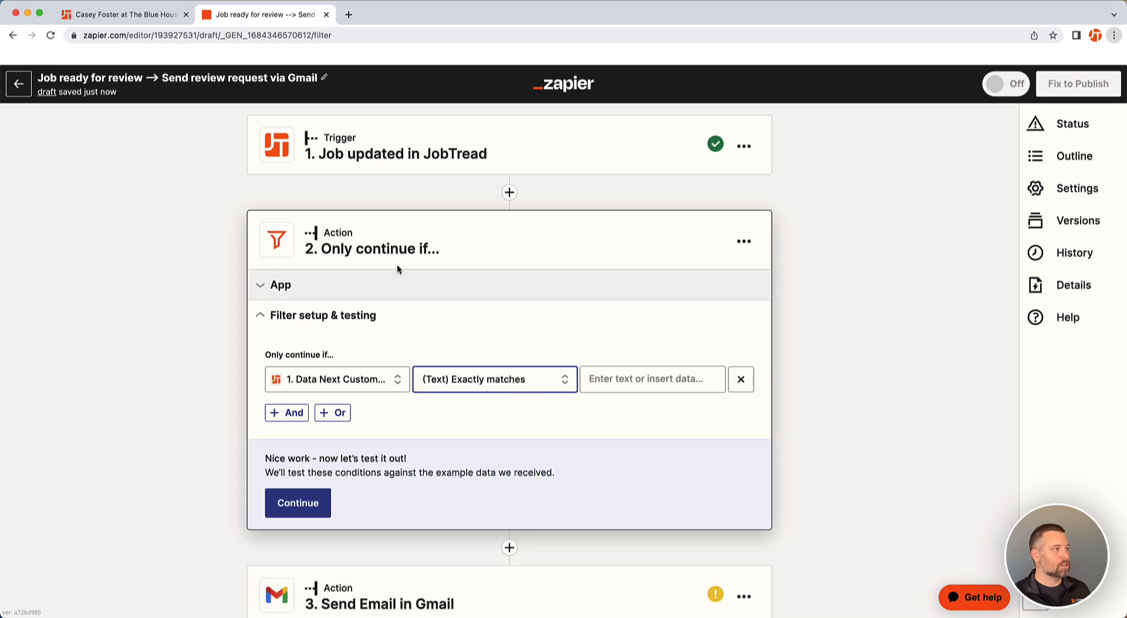
click(132, 21)
drag(296, 441, 190, 441)
key(super+c)
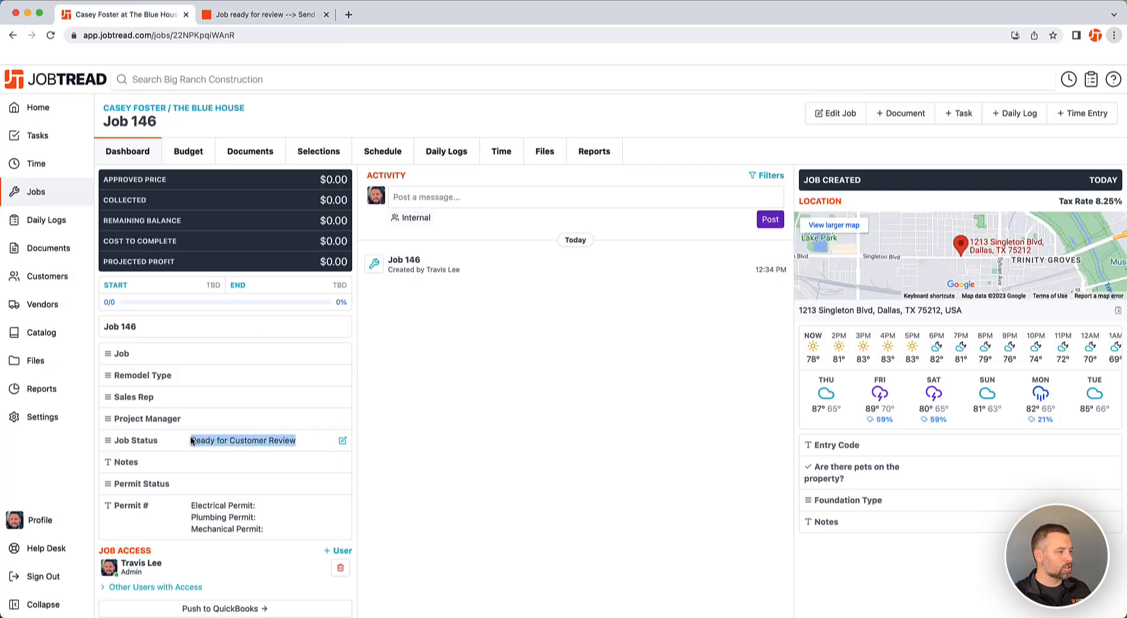
click(264, 14)
click(614, 383)
key(super+v)
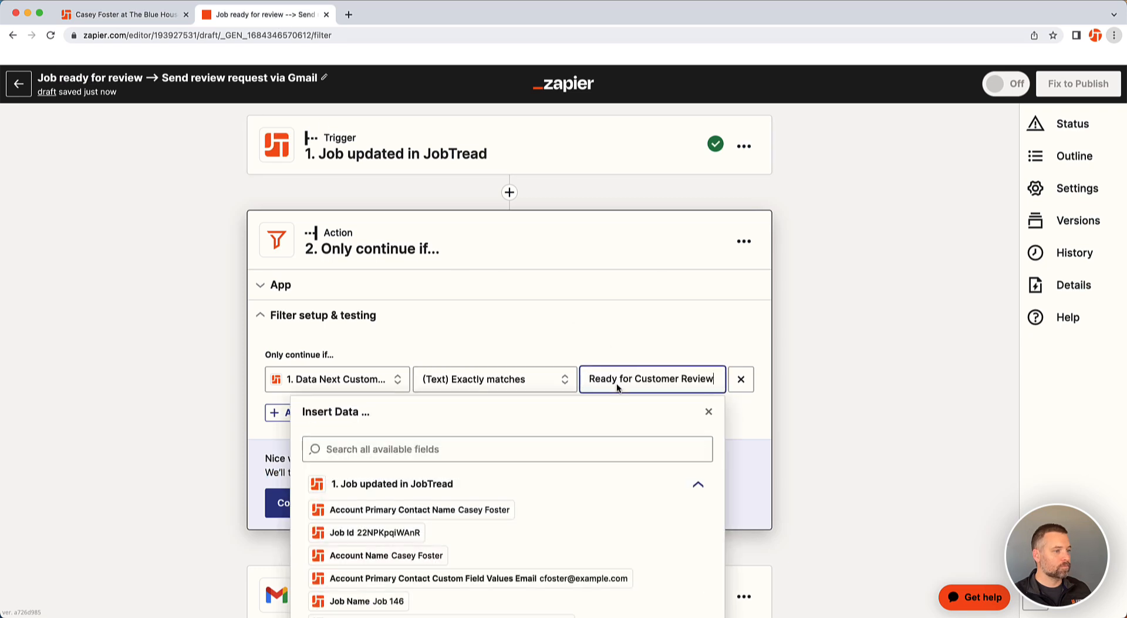
Add an And condition: Data Previous Custom Job Status (Text) Does not exactly match Ready for Customer Review
click(764, 398)
click(287, 414)
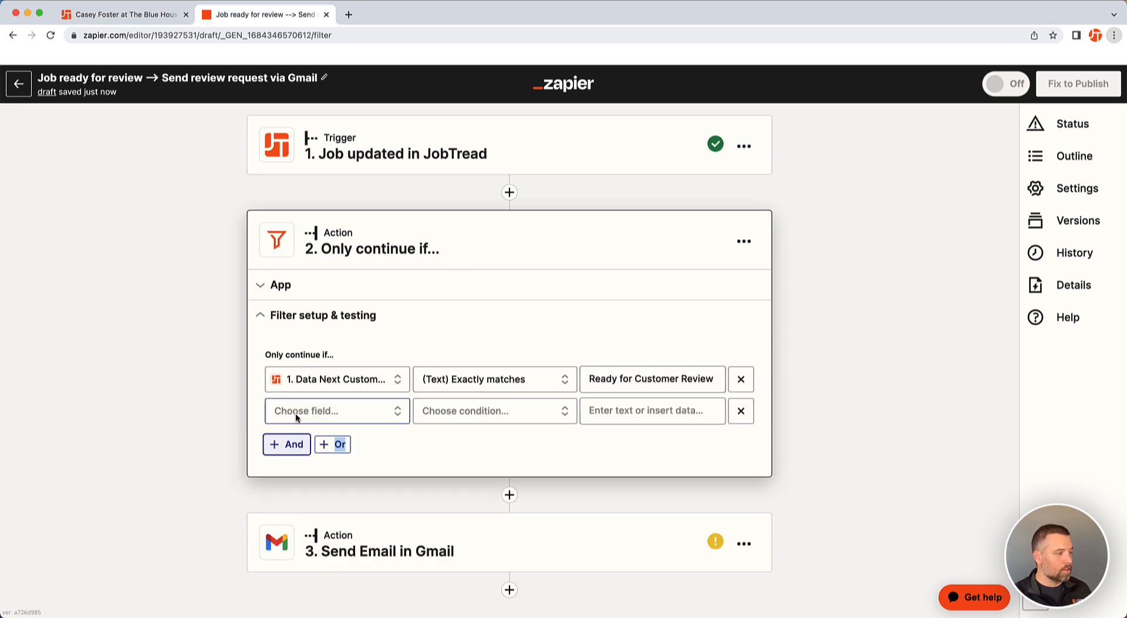
click(337, 413)
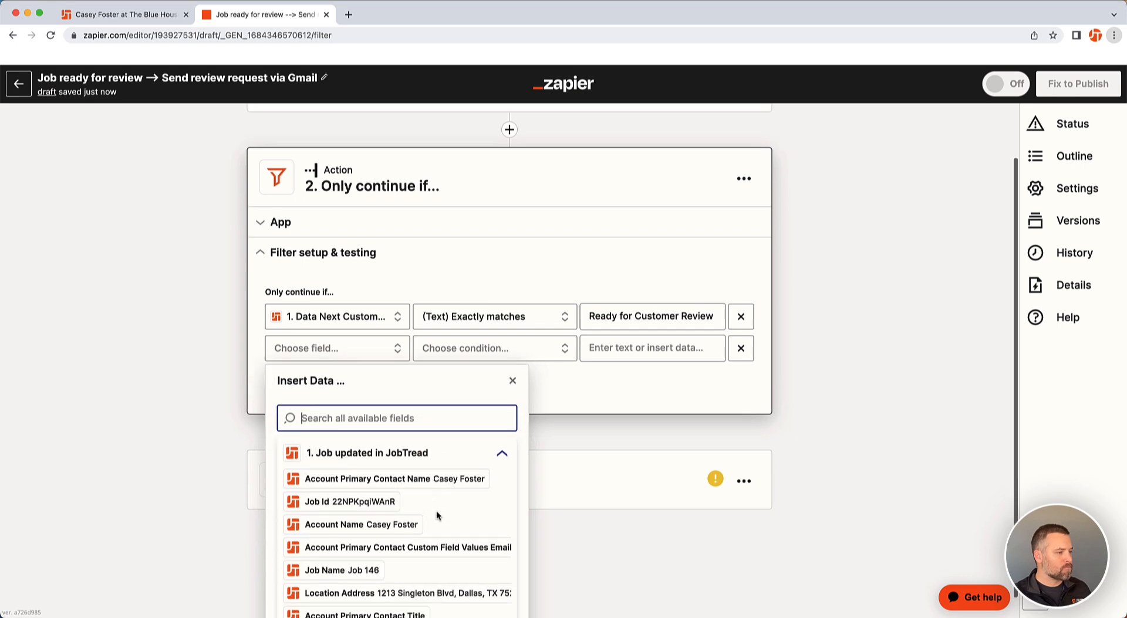
scroll(452, 494, down, 5)
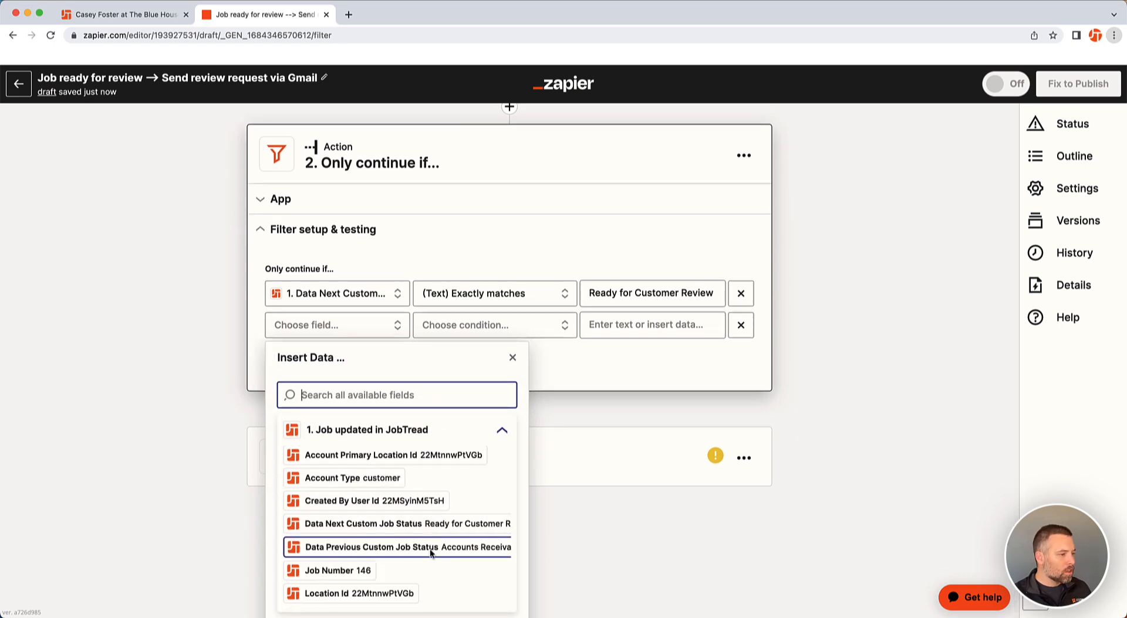
click(388, 552)
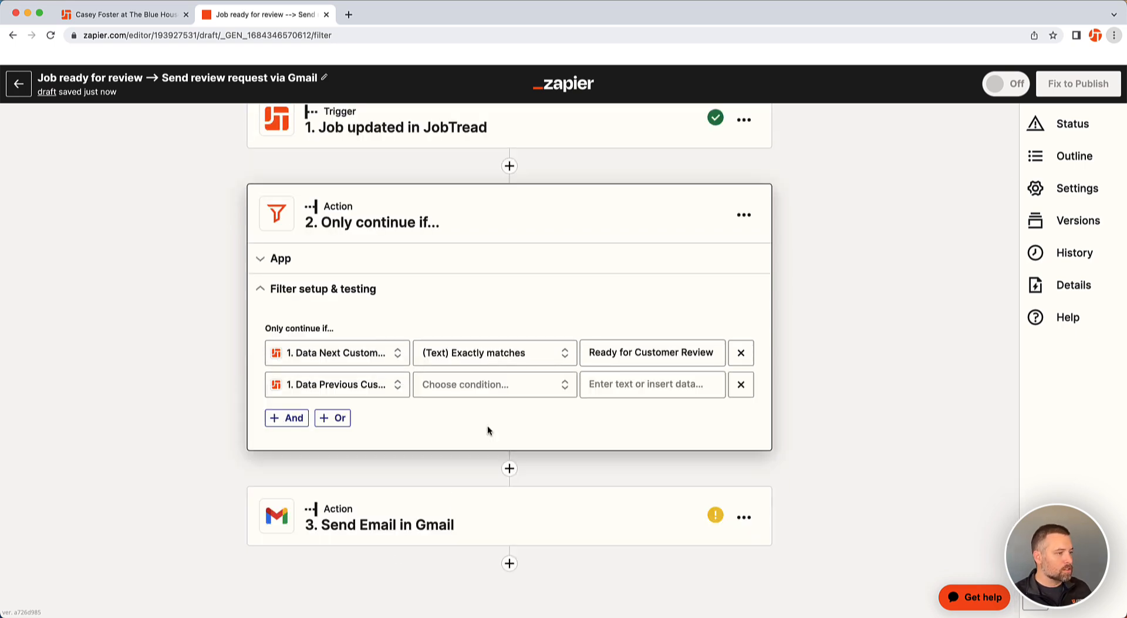
click(488, 384)
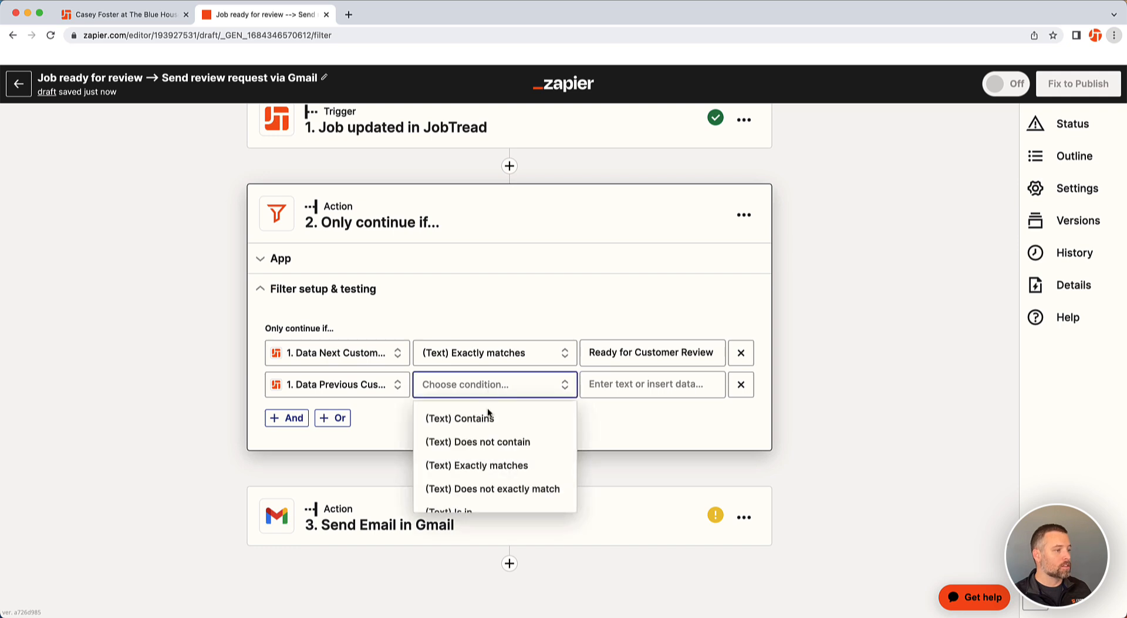
click(491, 485)
click(619, 385)
key(super+v)
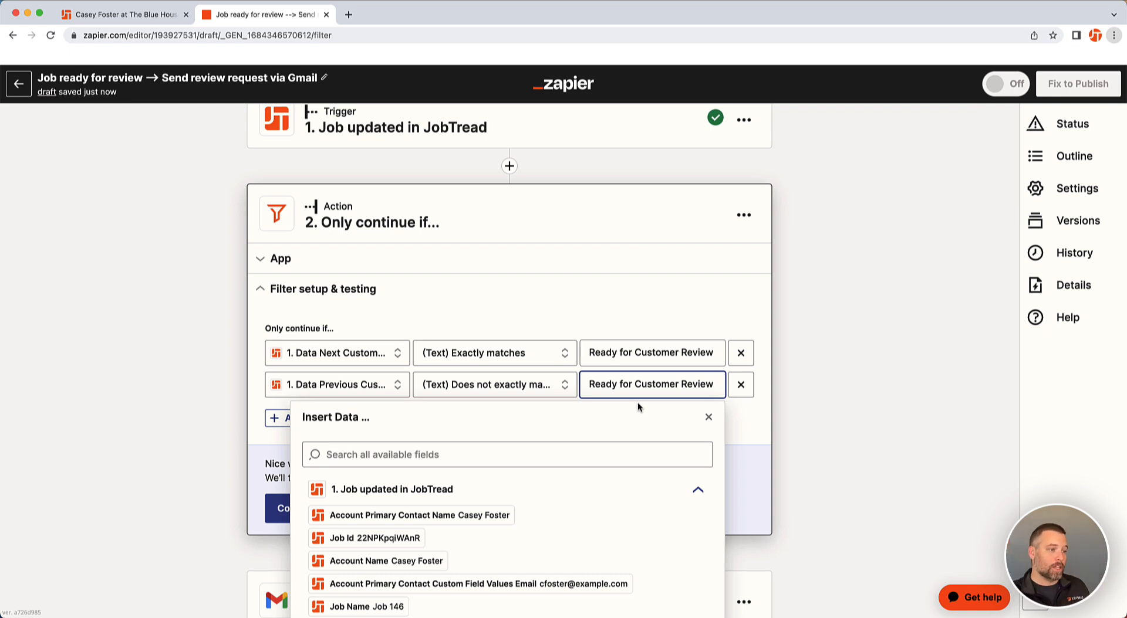
Test the filter conditions against the sample data and continue to the Gmail action
click(751, 406)
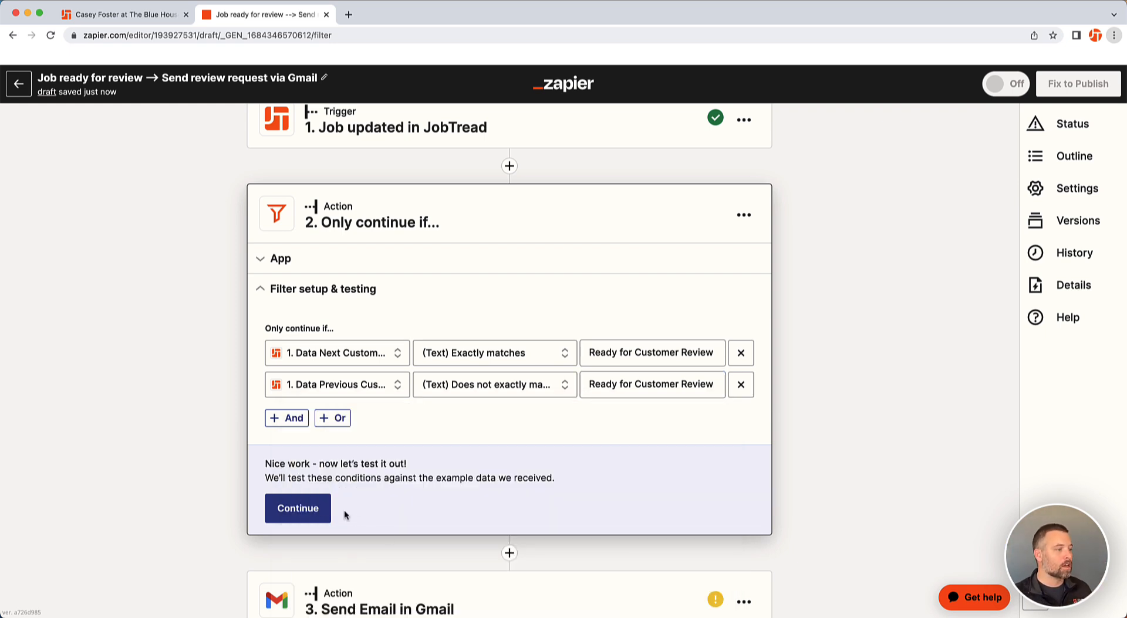
click(308, 510)
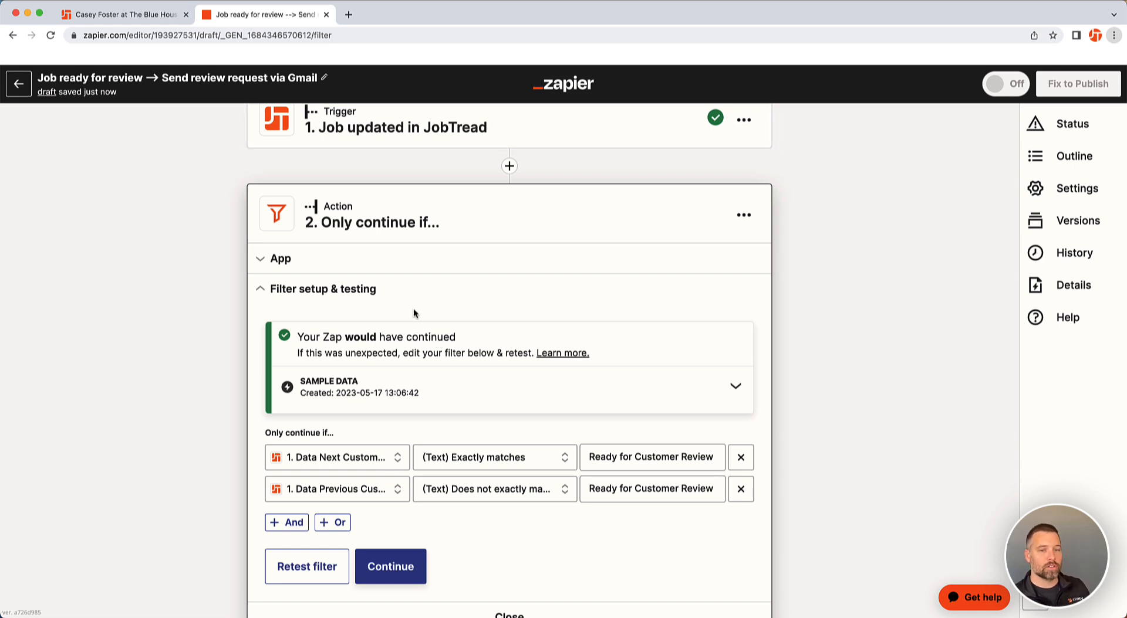
scroll(421, 339, down, 3)
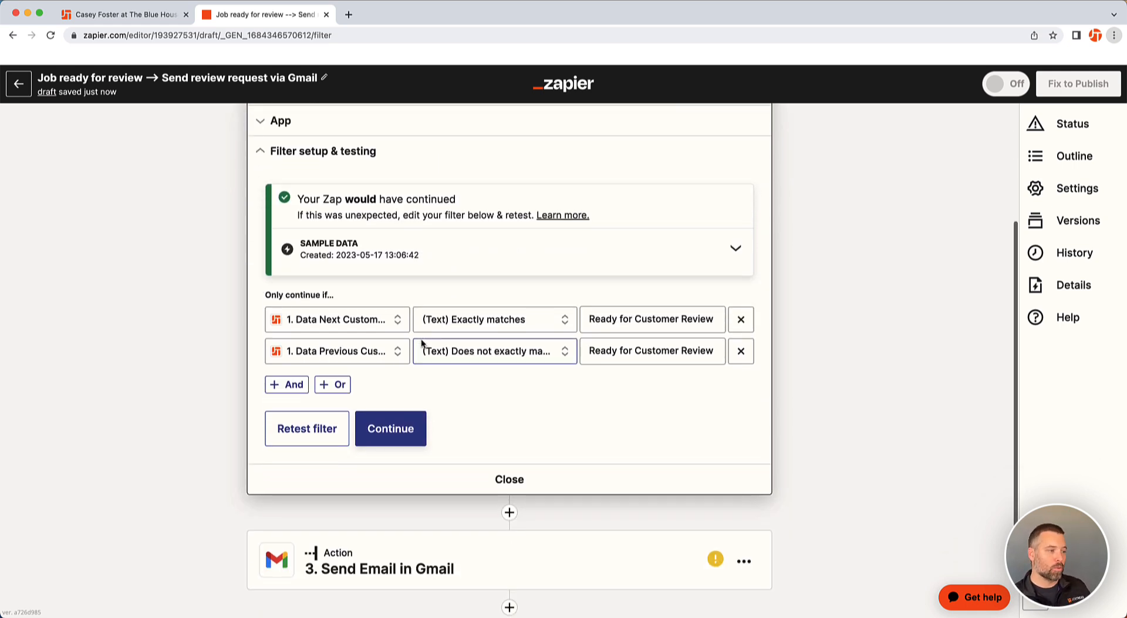
click(402, 436)
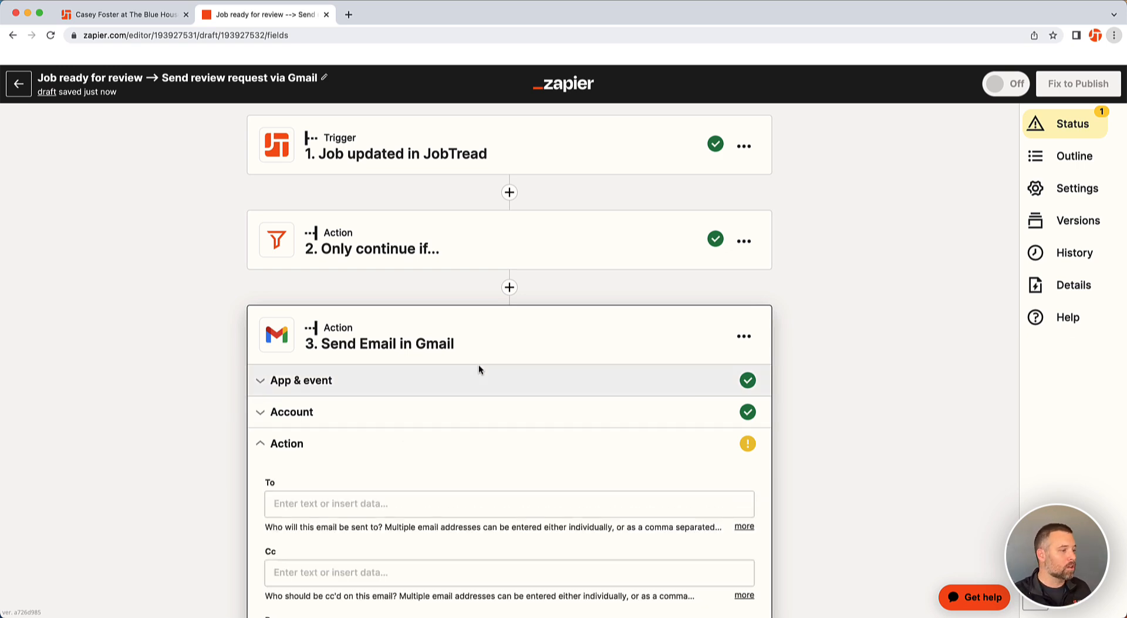
Map the email's To field to the JobTread trigger's Account Primary Contact Custom Field Values Email
scroll(795, 358, down, 2)
scroll(791, 385, down, 3)
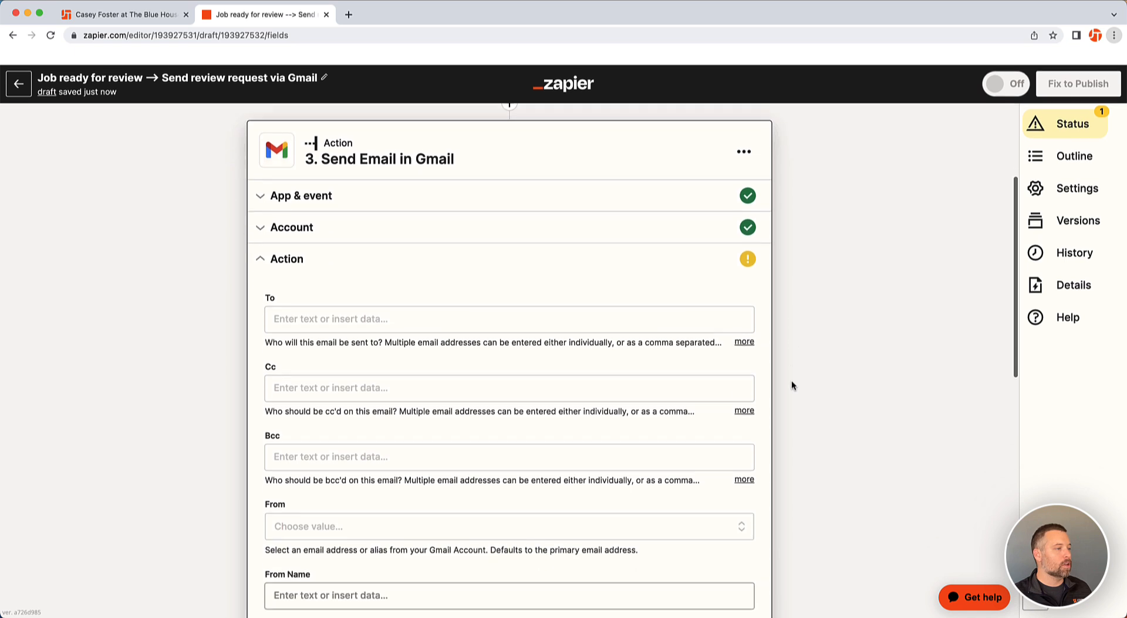
click(323, 273)
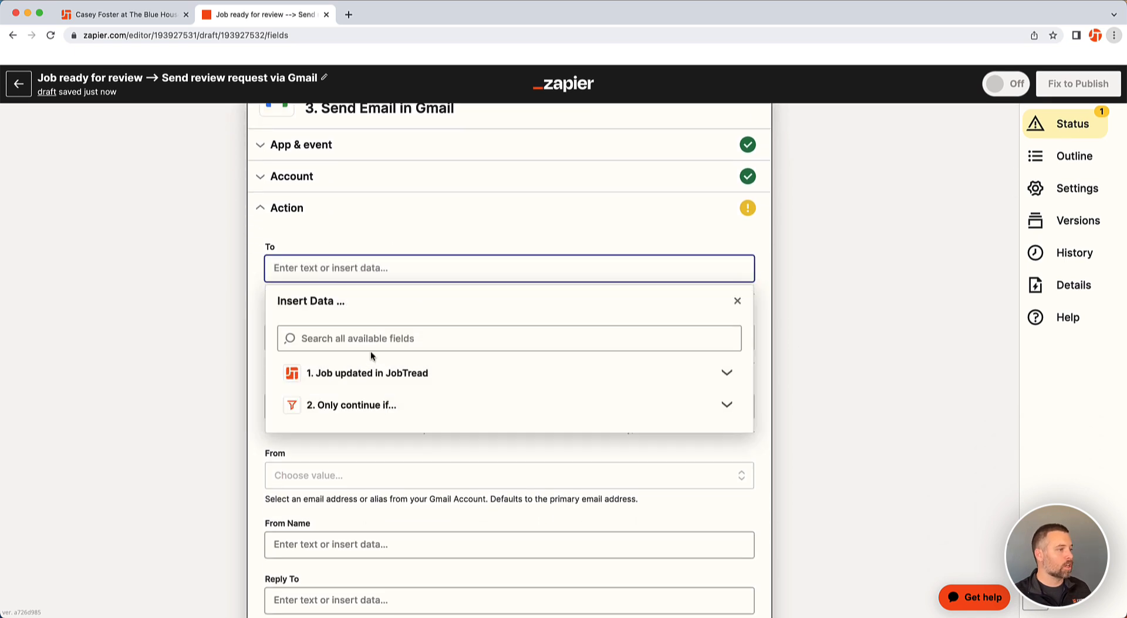
click(359, 382)
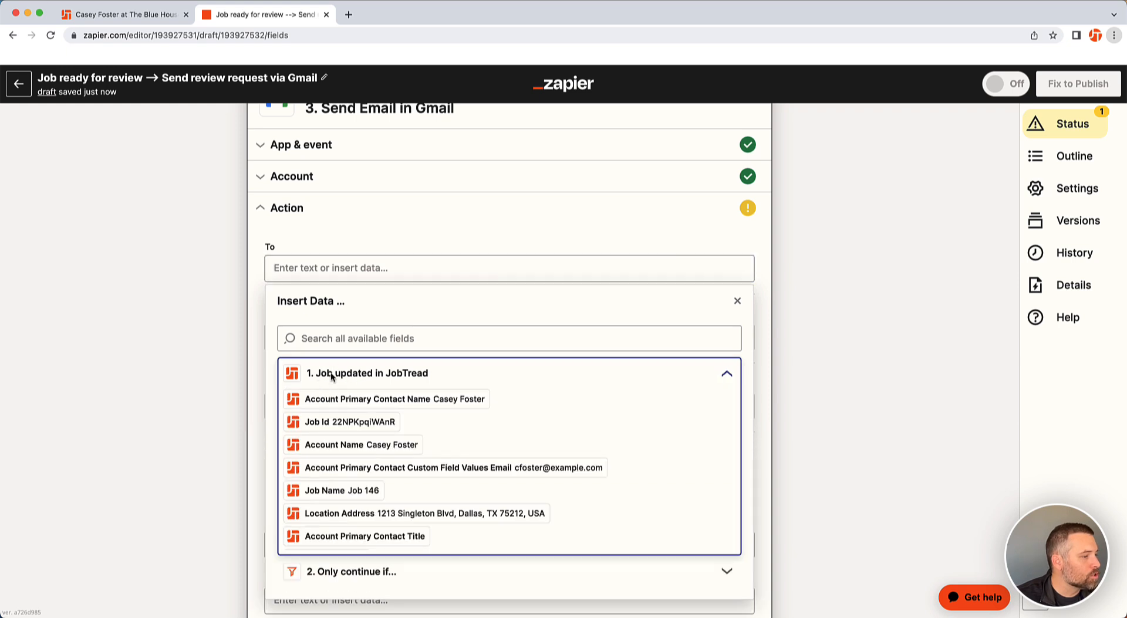
scroll(364, 375, down, 2)
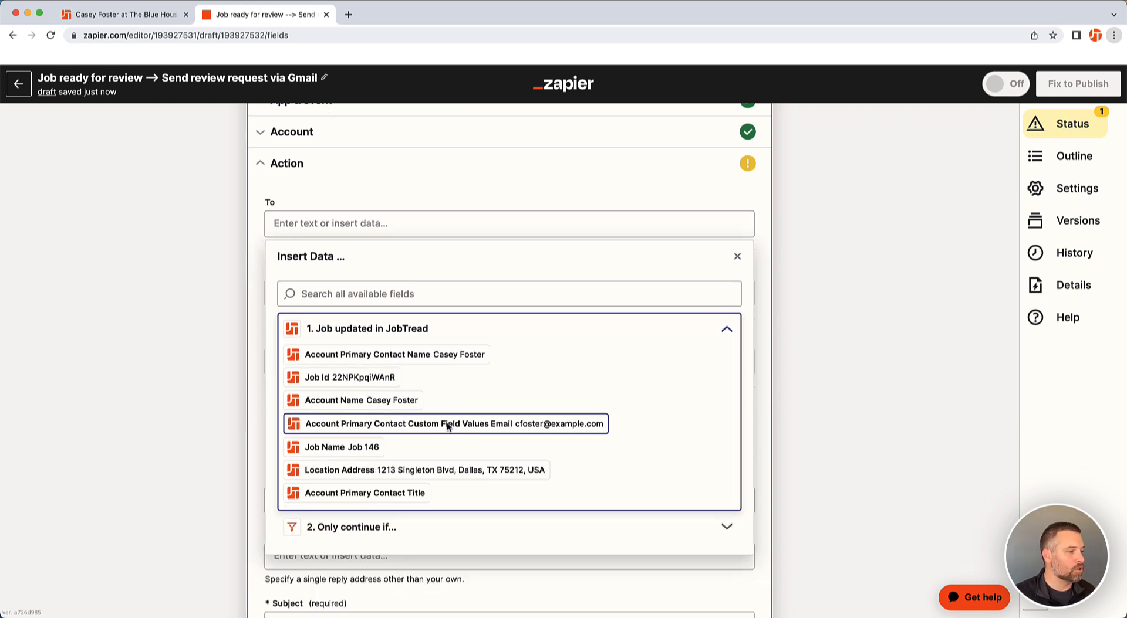
click(453, 423)
drag(236, 284, 298, 244)
click(245, 250)
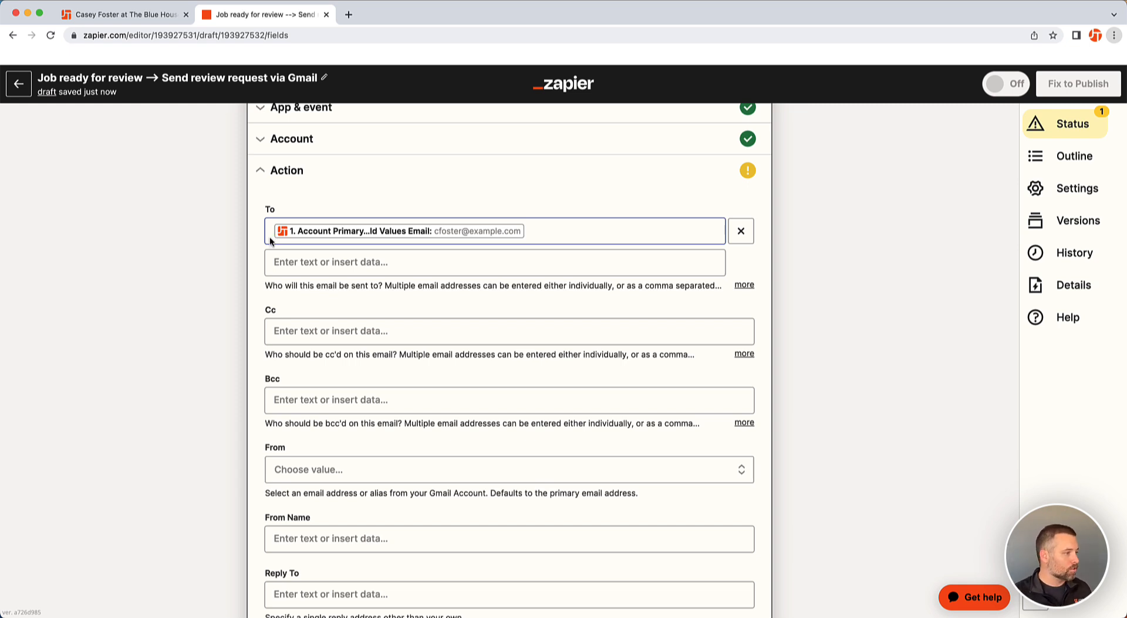
Set the From address to the connected Gmail account's address
scroll(270, 237, down, 3)
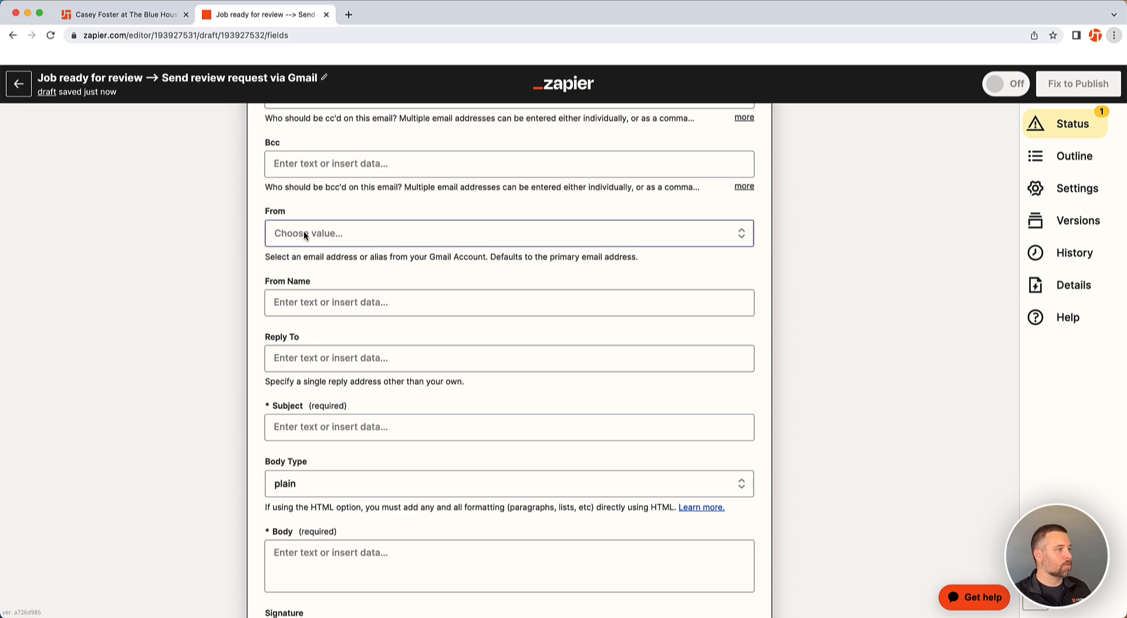
click(305, 231)
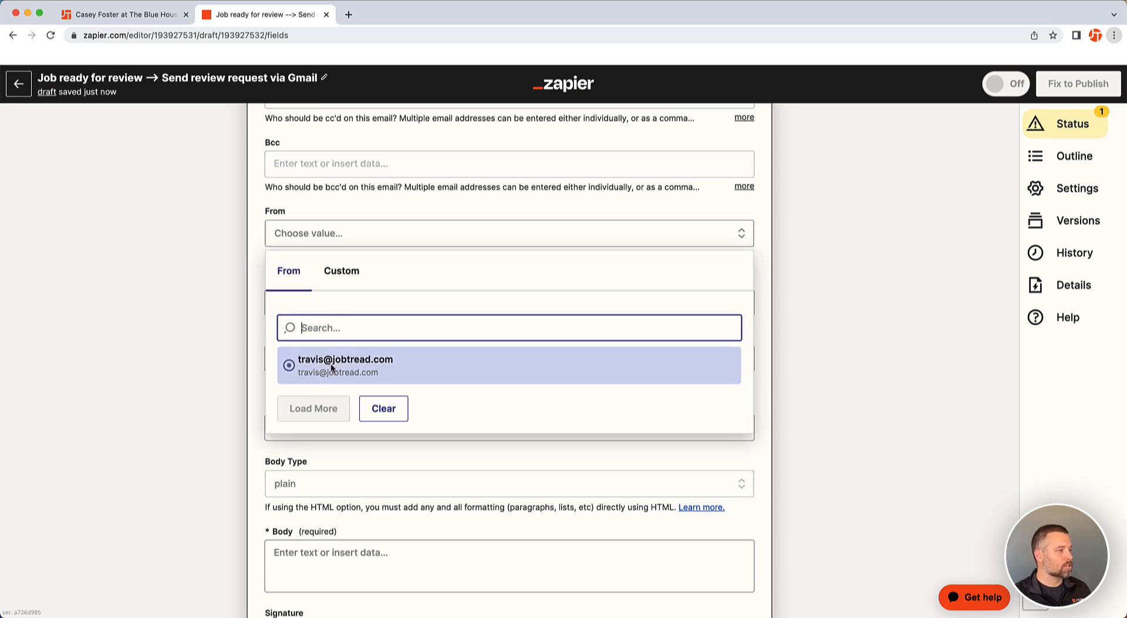
click(330, 360)
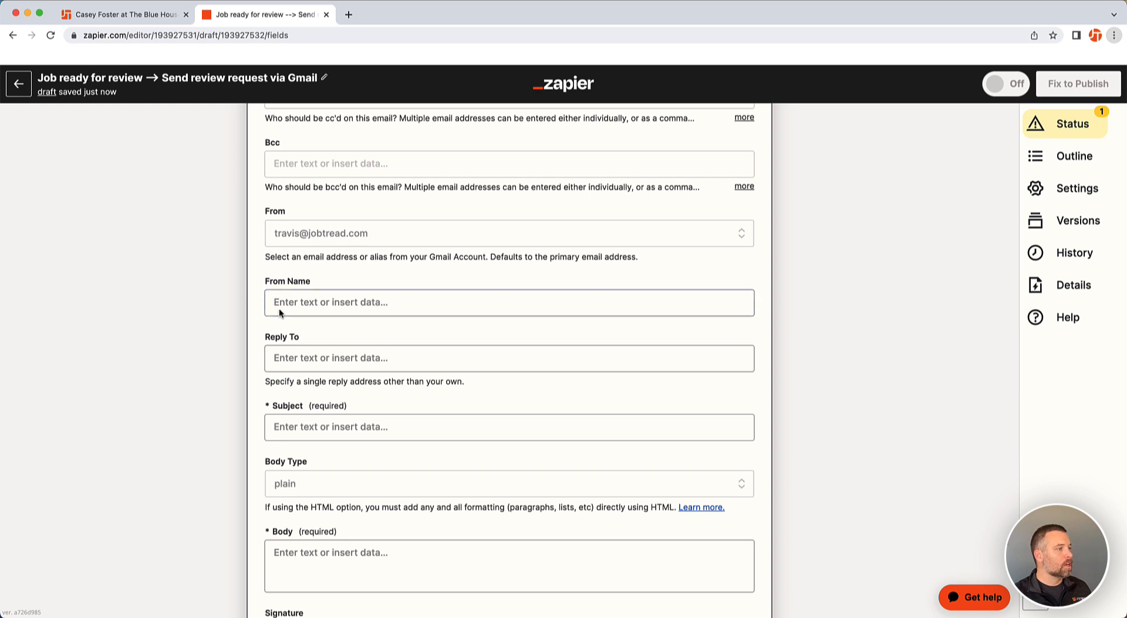
Set the email subject to "Please leave us a review!"
scroll(282, 308, down, 3)
scroll(314, 275, down, 1)
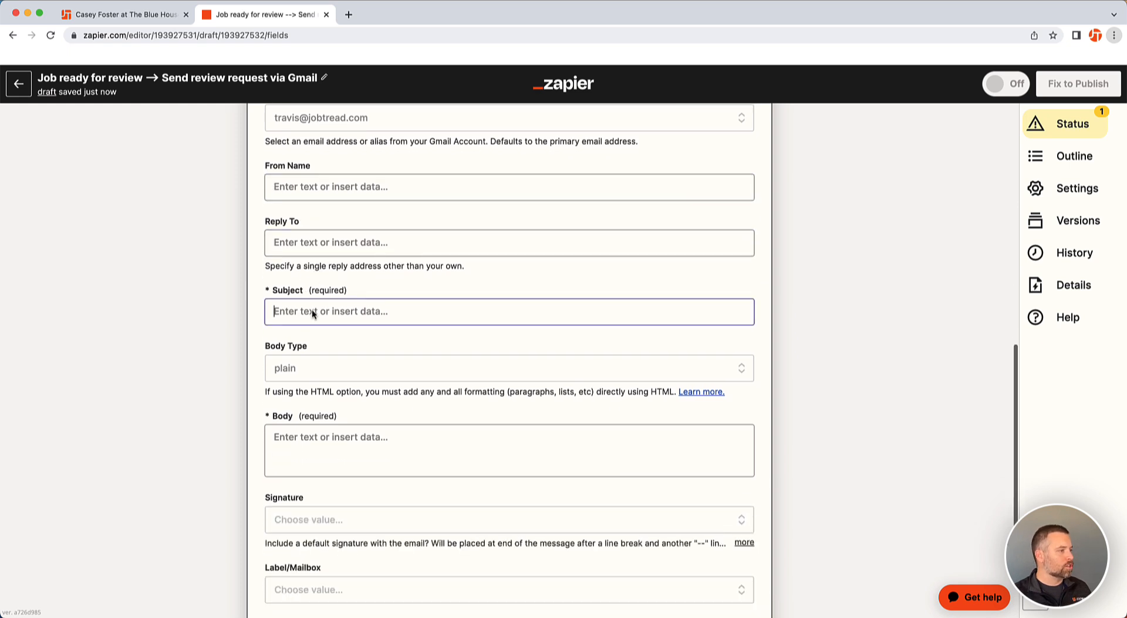
click(312, 312)
text(Request)
key(BackSpace)
key(BackSpace)
key(BackSpace)
key(BackSpace)
key(BackSpace)
key(BackSpace)
key(BackSpace)
text(Please leave )
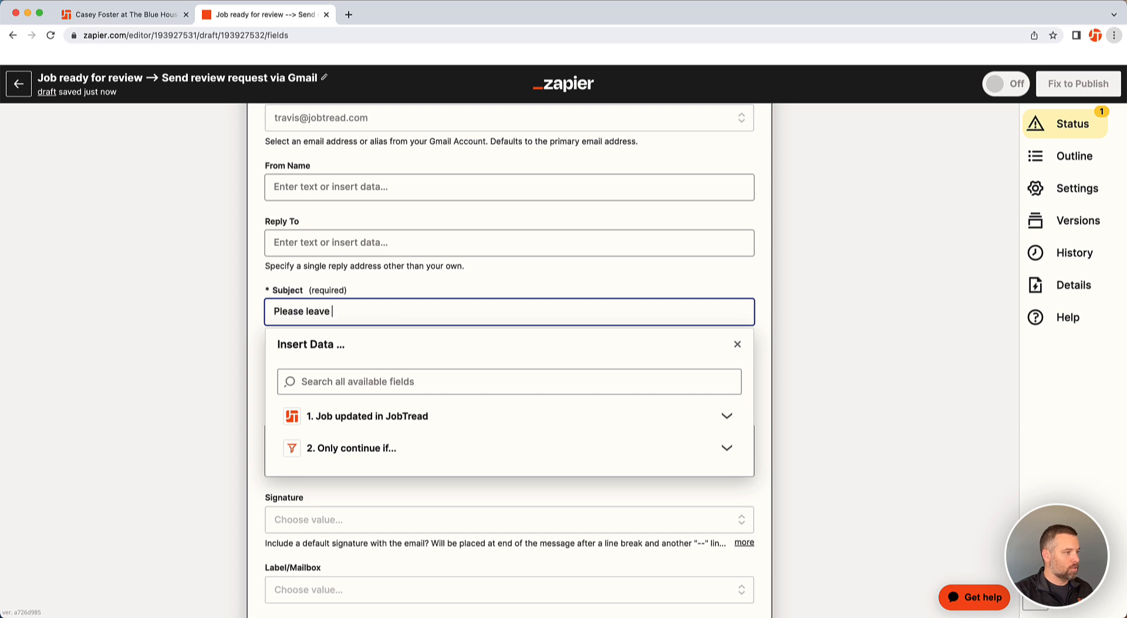
text(us a review!)
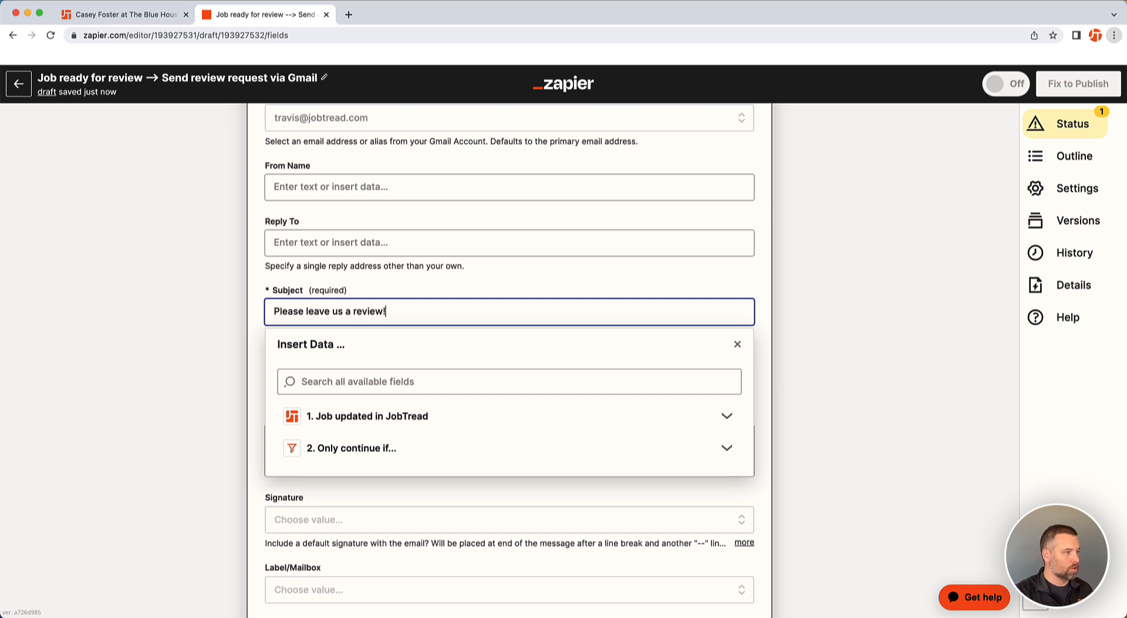
click(219, 311)
Write the body "Hi" plus the Account Primary Contact Name field, a comma, and a new line "Please leave us a review!"
scroll(361, 350, down, 3)
scroll(361, 350, down, 1)
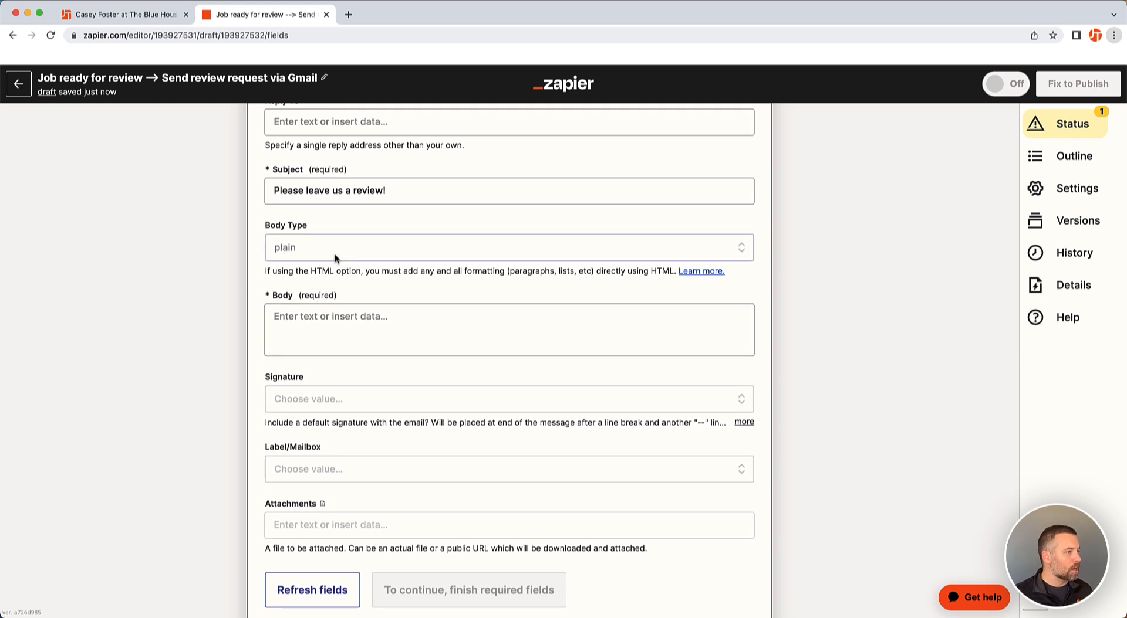
click(332, 317)
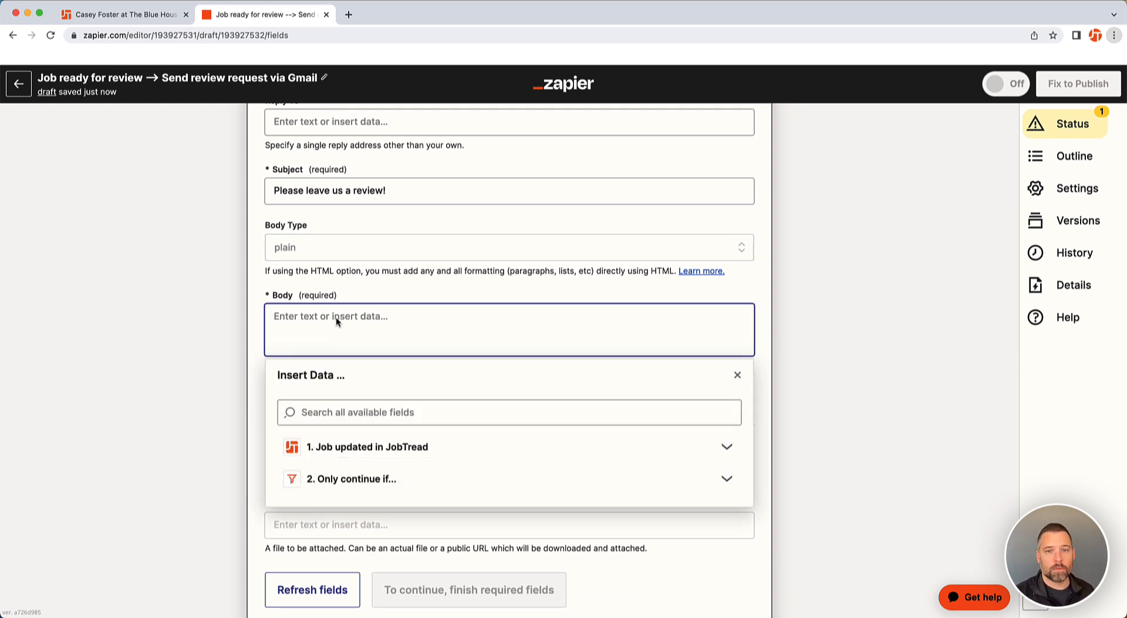
text(Hi)
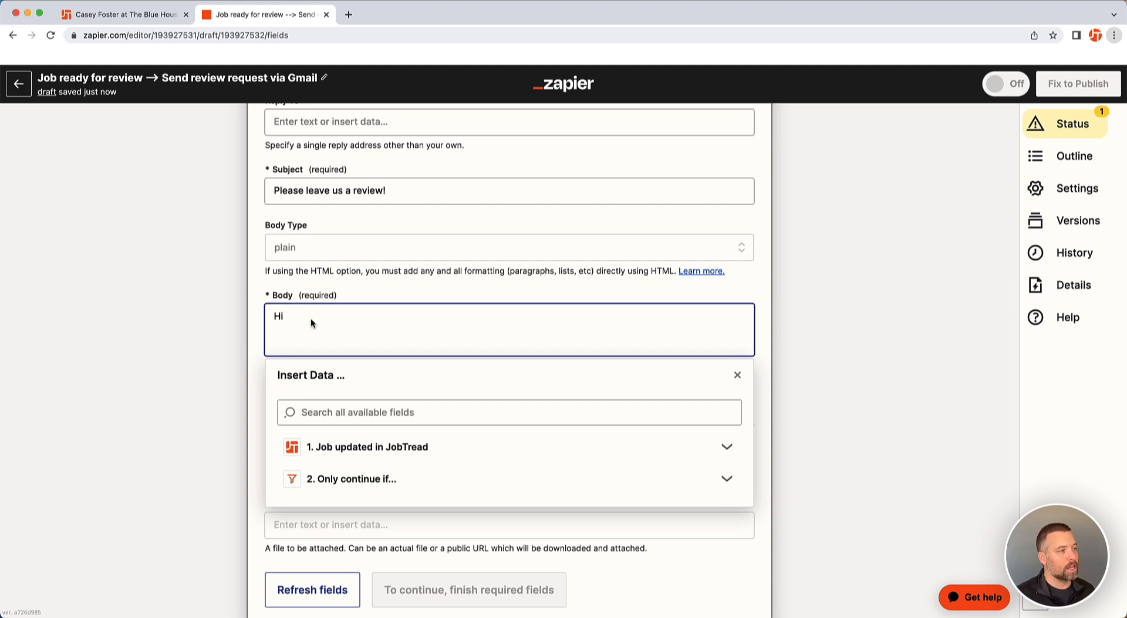
click(387, 447)
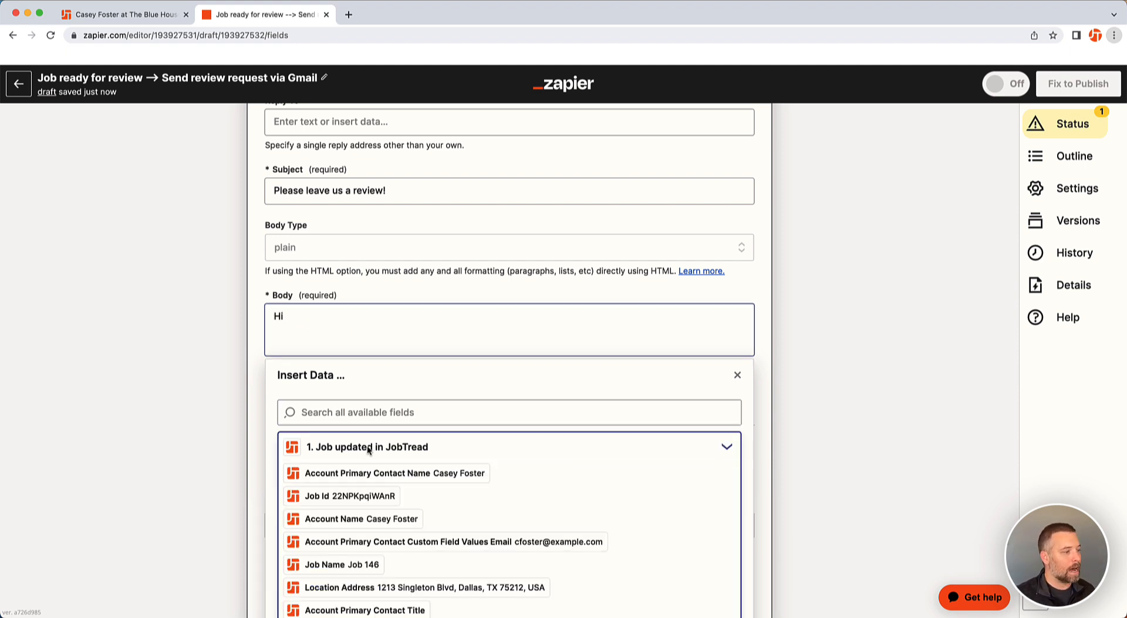
click(425, 473)
text(,)
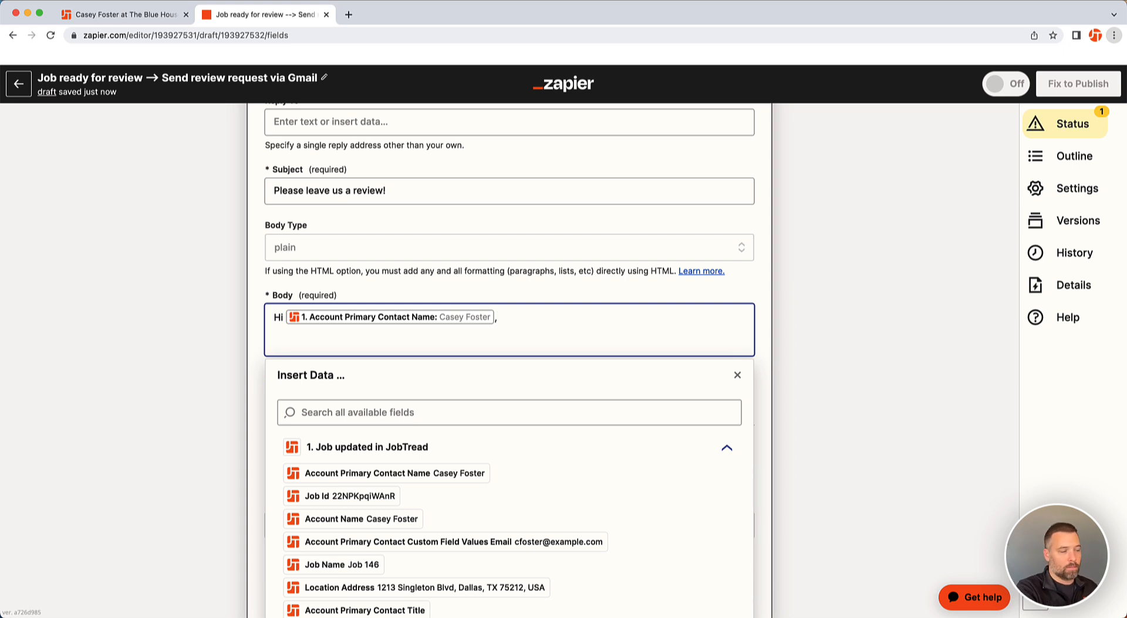
key(Return)
key(Return)
key(Return)
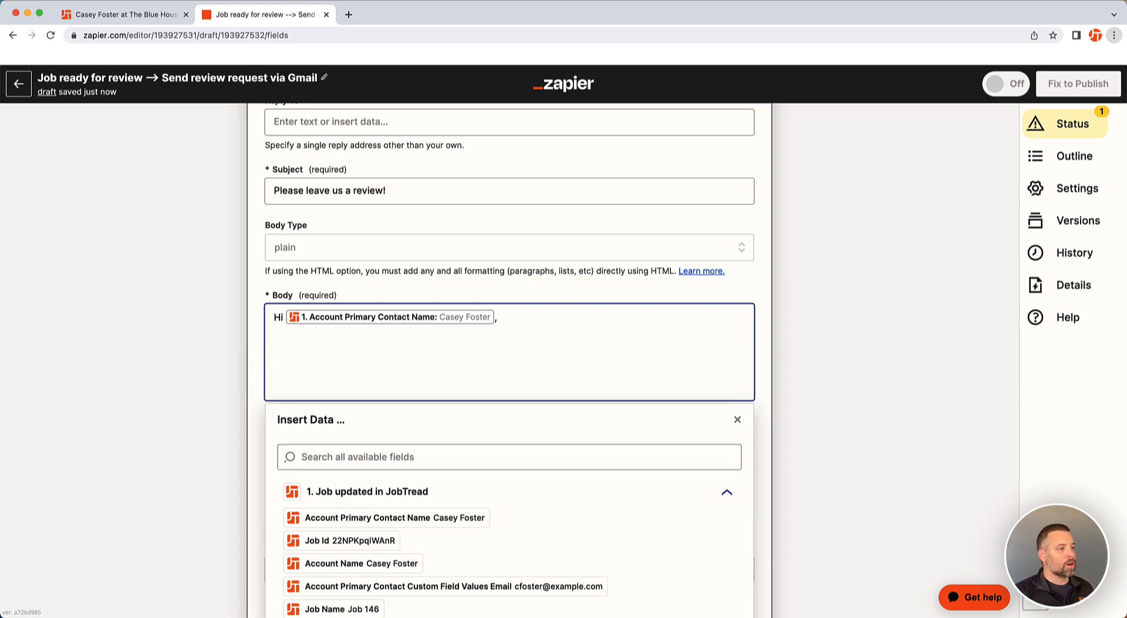
key(BackSpace)
text(Please leave us a review!)
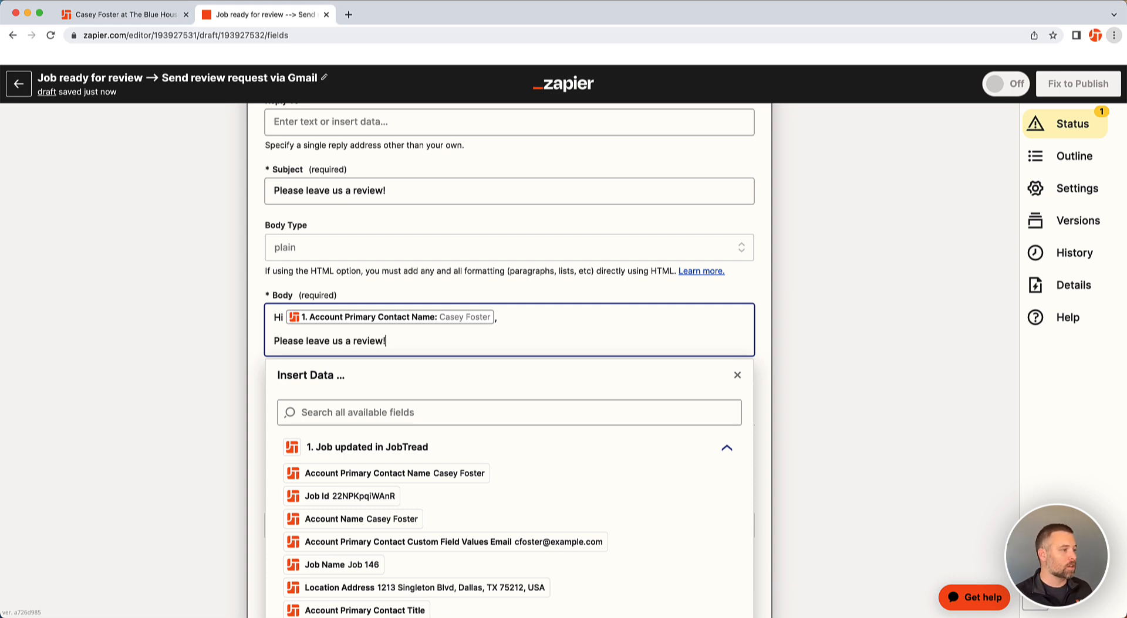
Review the filled email fields, continue, and run the Gmail action test
click(819, 353)
scroll(819, 354, down, 3)
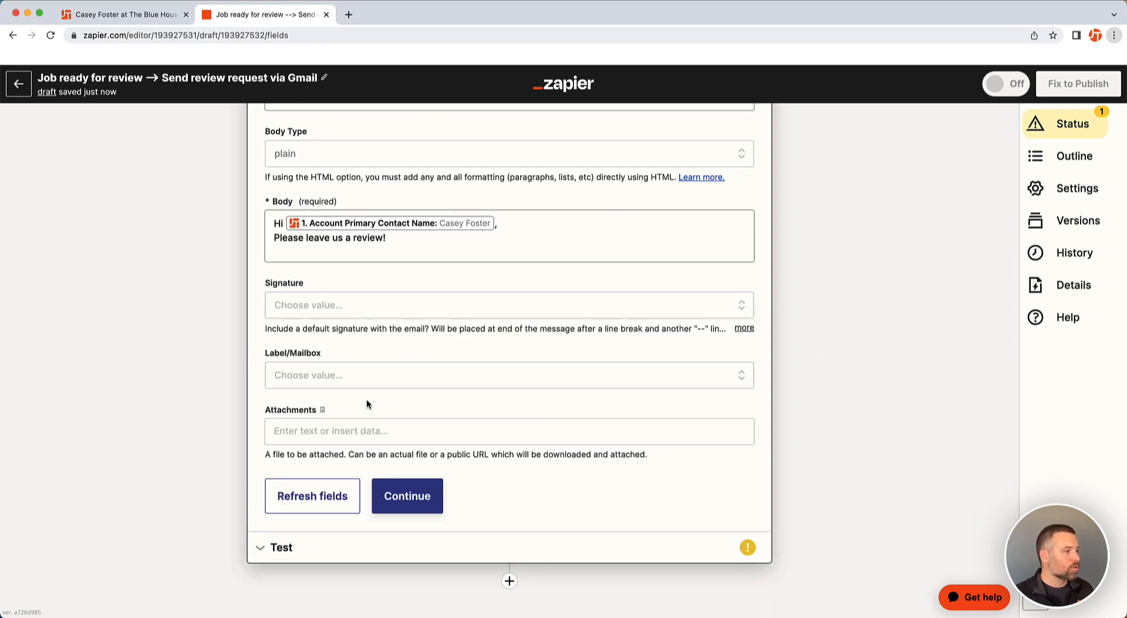
scroll(389, 434, up, 6)
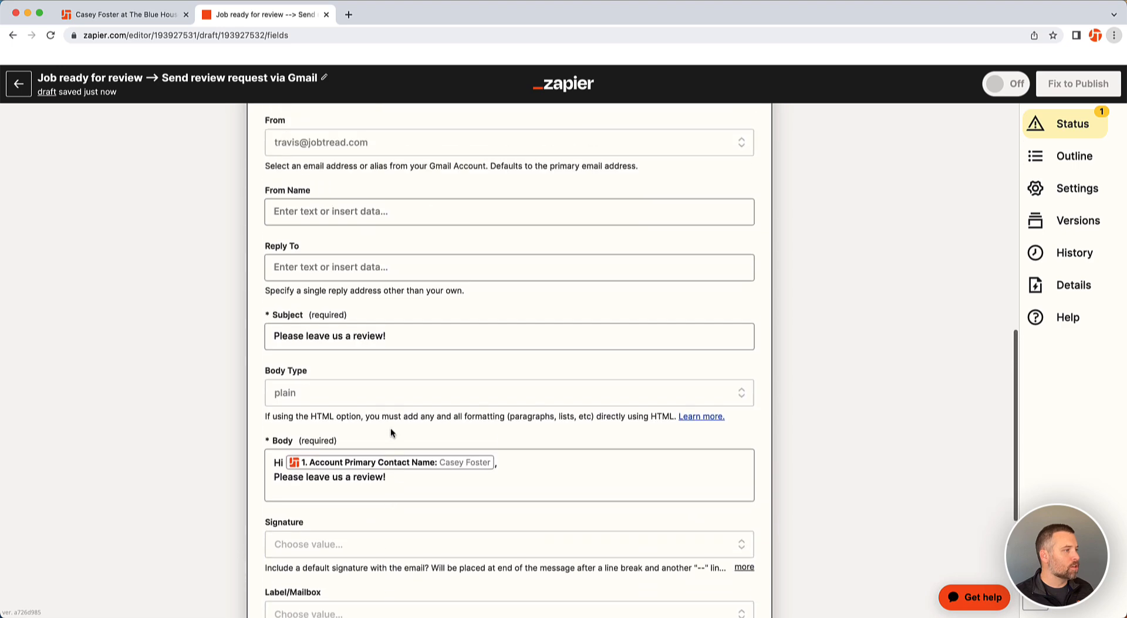
click(390, 429)
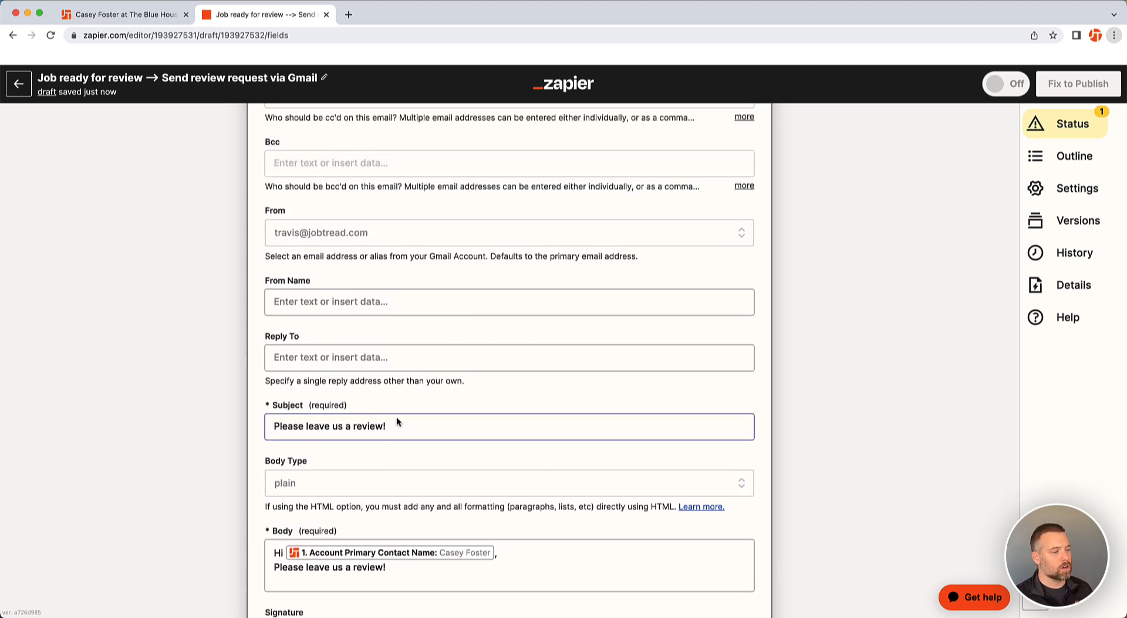
scroll(396, 422, down, 4)
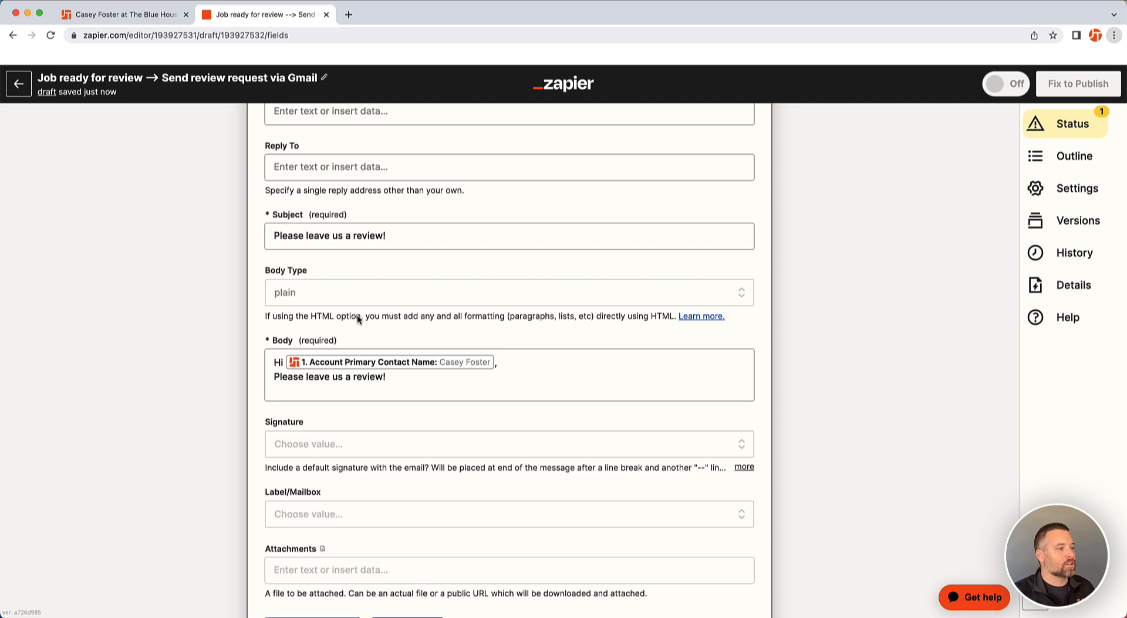
scroll(362, 315, down, 3)
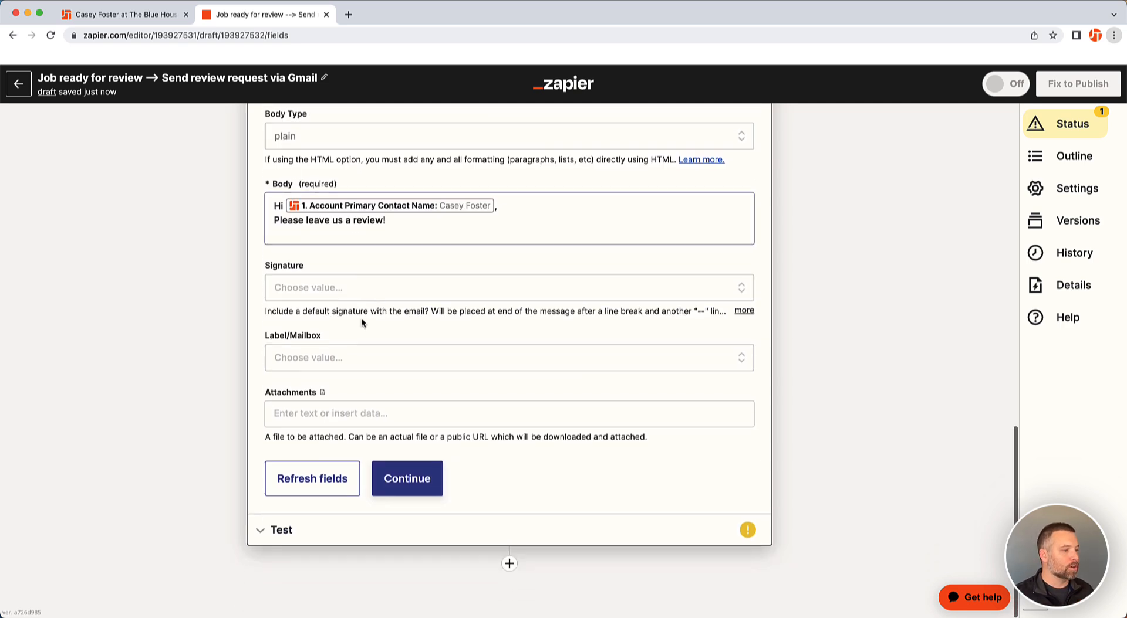
click(411, 477)
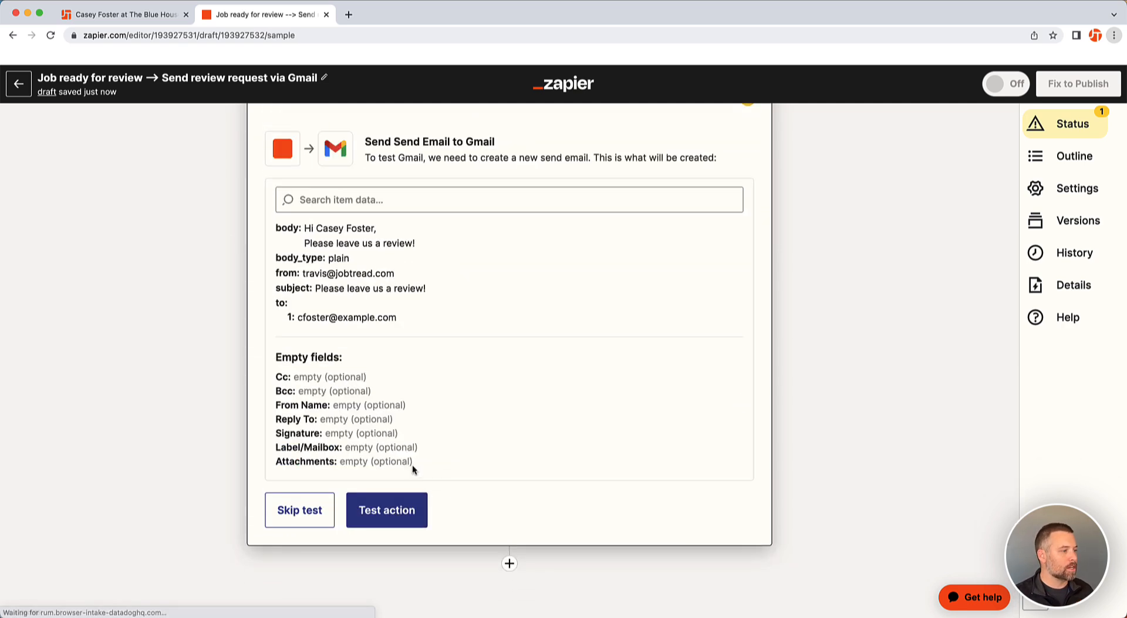
click(393, 511)
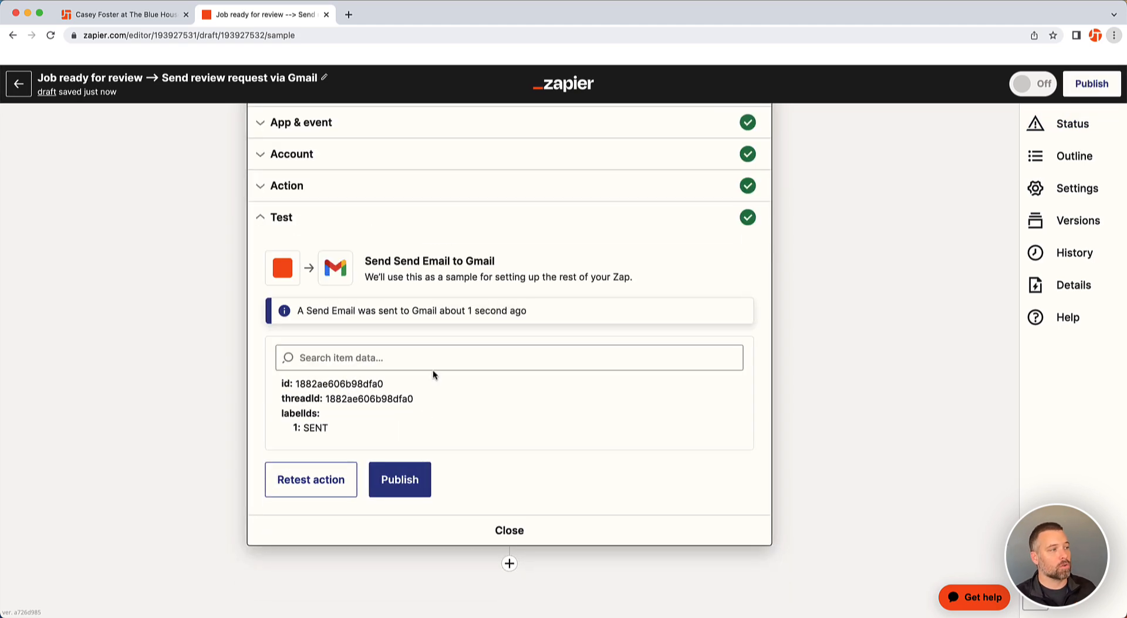
Publish the Zap and close the template-sharing prompt
drag(300, 309, 532, 311)
click(529, 312)
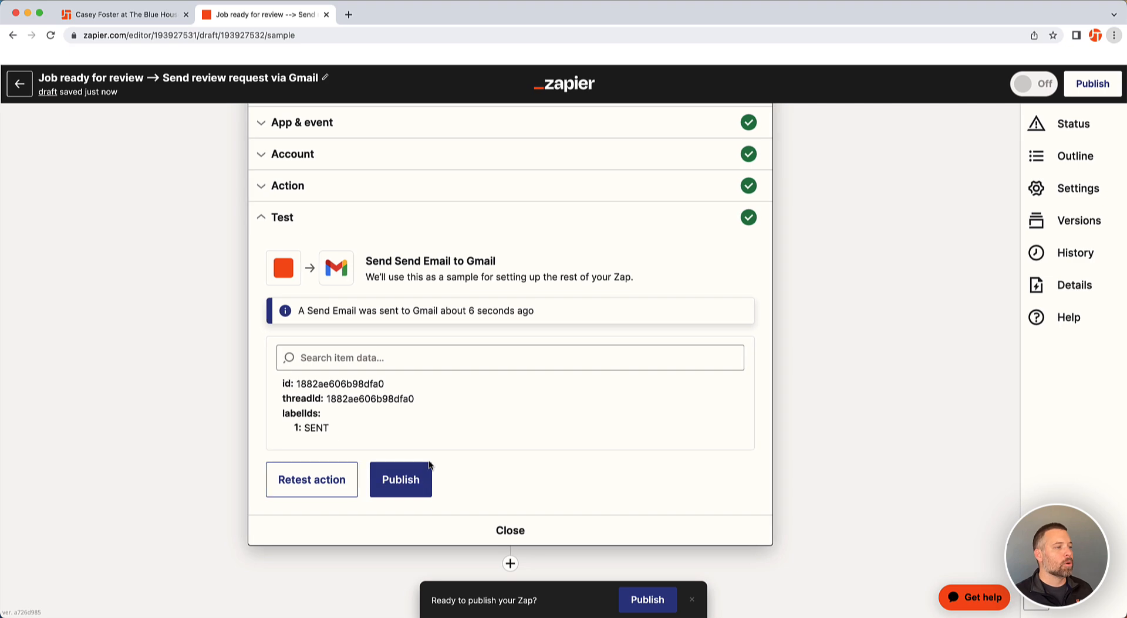
click(438, 479)
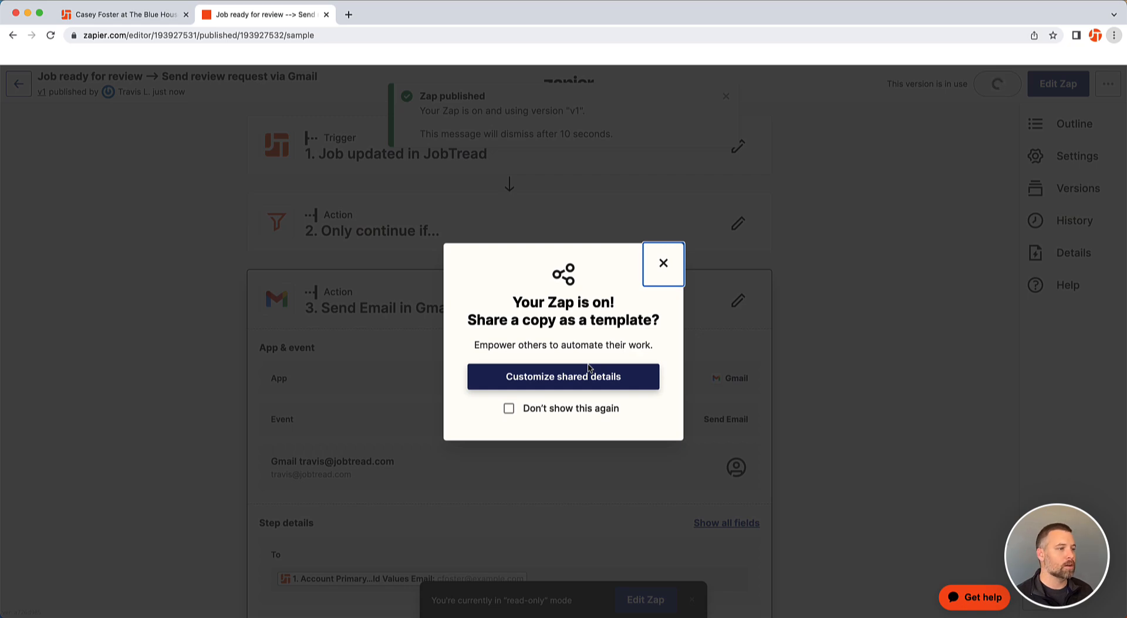
click(662, 265)
click(20, 85)
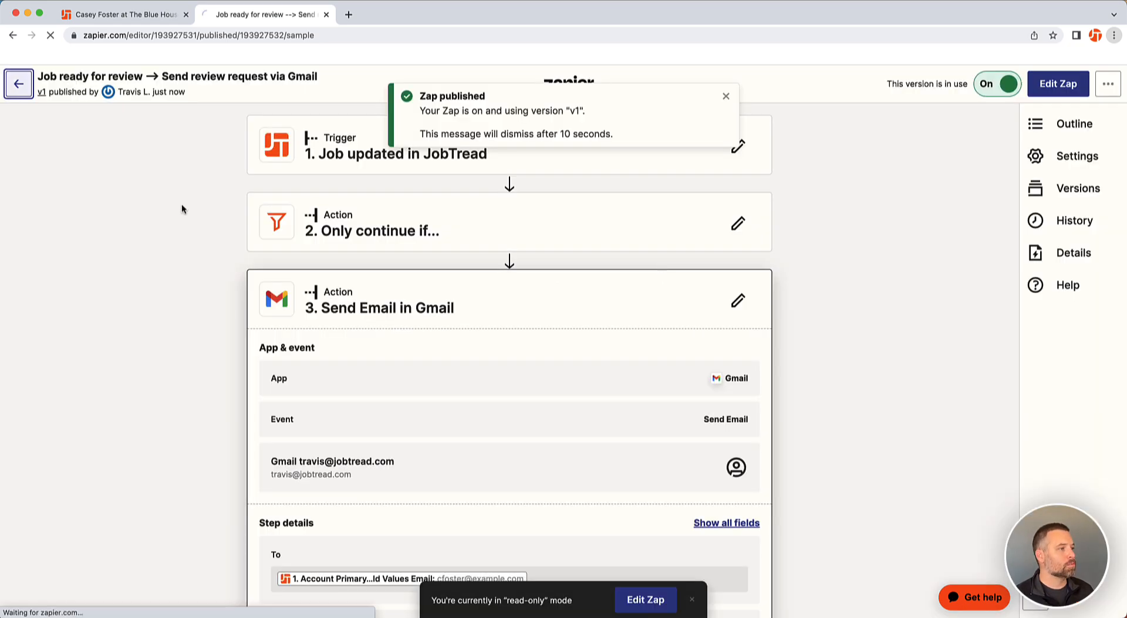